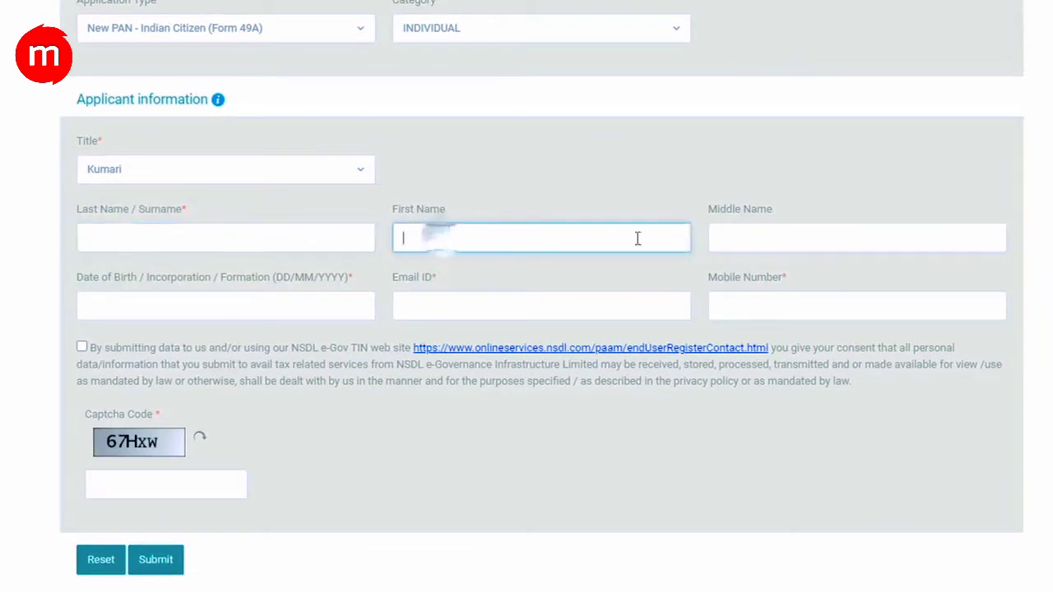
pyautogui.click(752, 237)
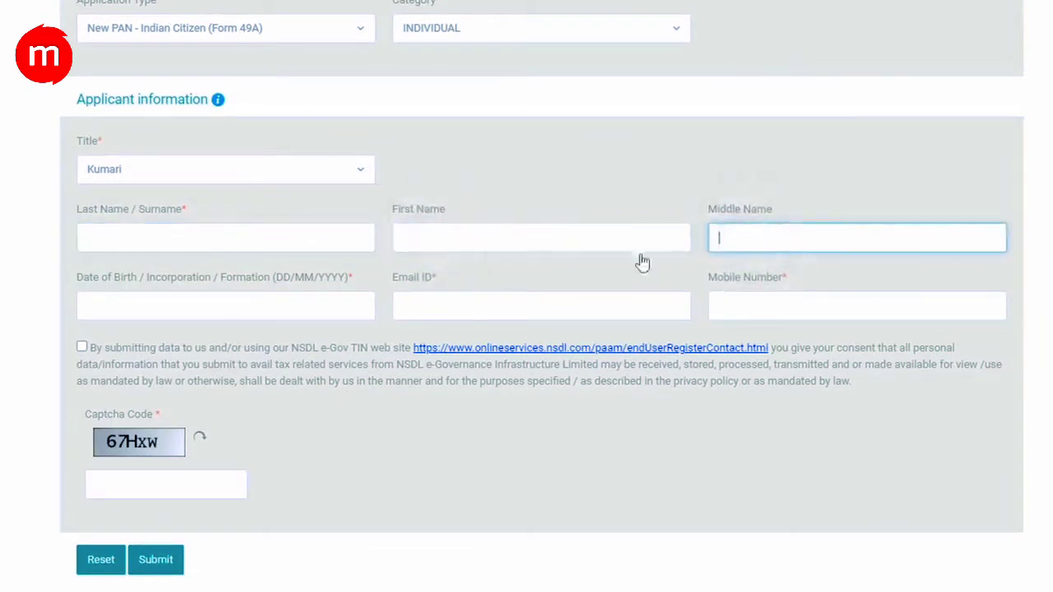
pyautogui.click(259, 305)
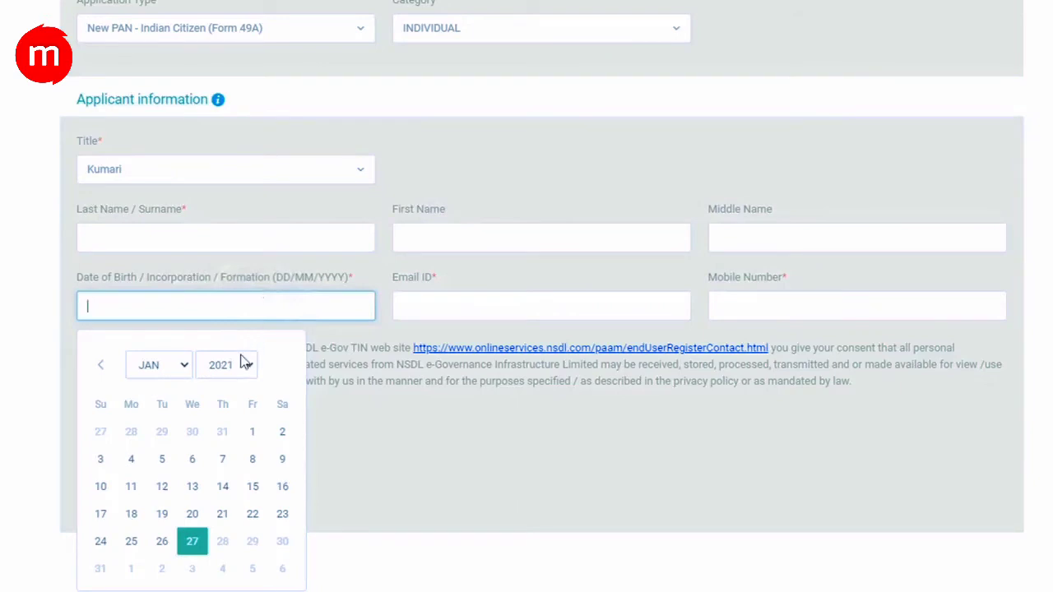
pyautogui.click(247, 365)
pyautogui.click(218, 79)
pyautogui.click(192, 431)
# Fill in the email and mobile number, accept the consent, enter the captcha and submit.
pyautogui.click(453, 298)
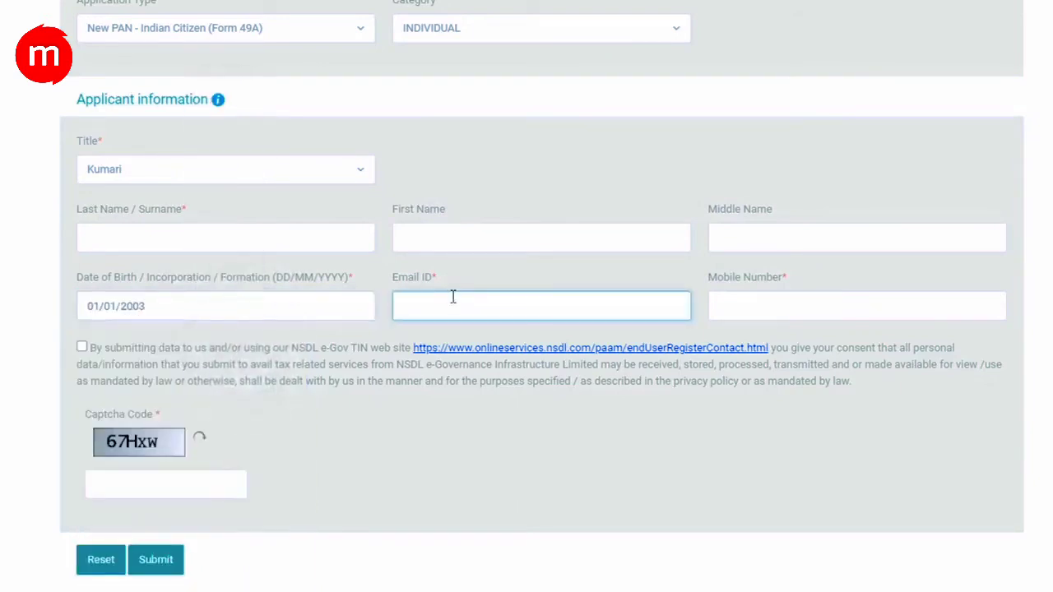
pyautogui.click(751, 309)
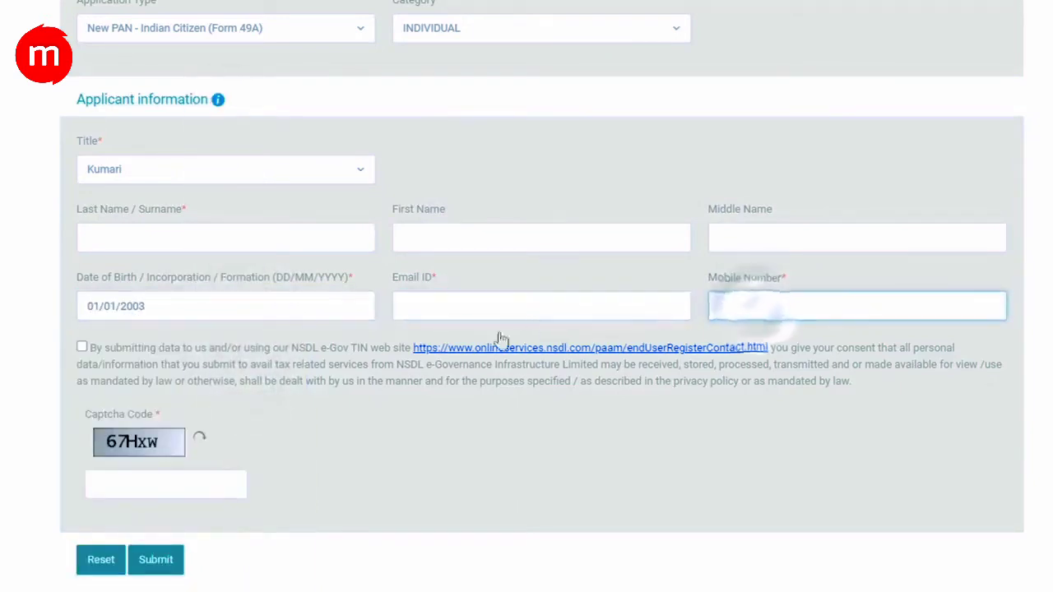
pyautogui.click(83, 348)
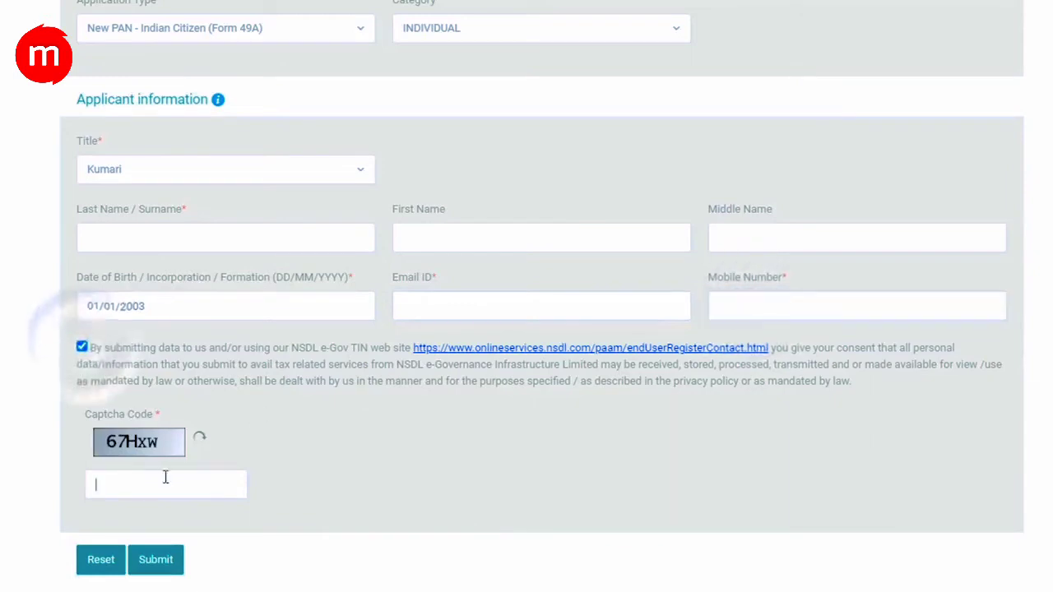
pyautogui.click(165, 477)
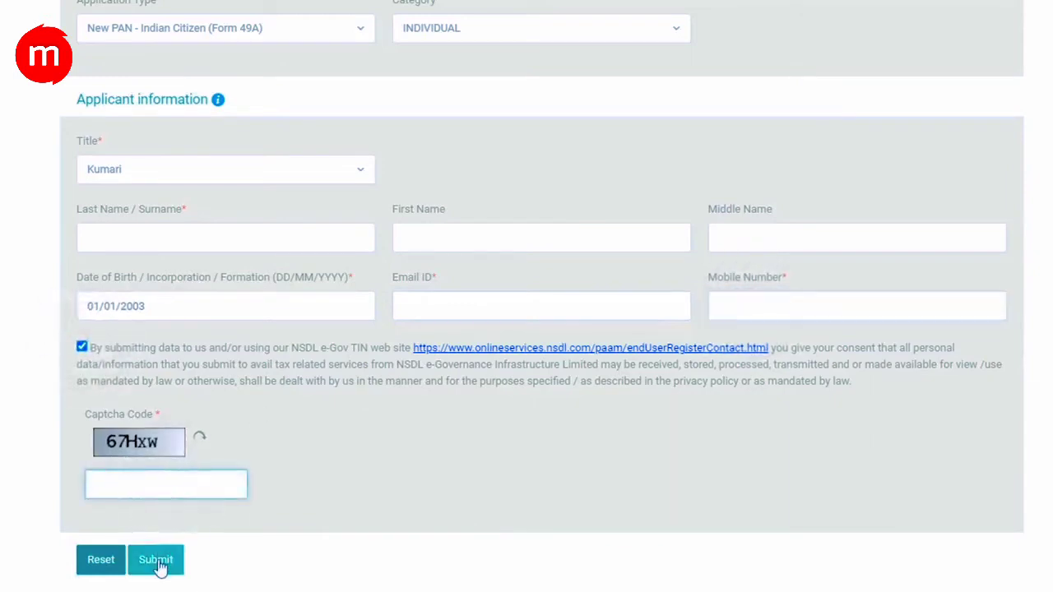
pyautogui.click(157, 562)
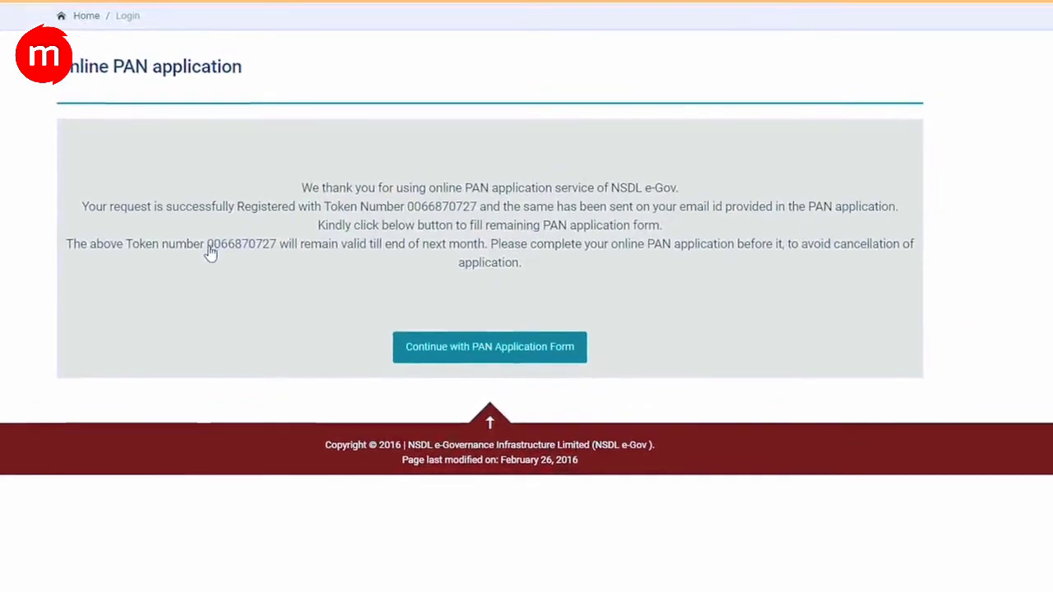
# Note the issued registration token, then continue to the full PAN application form.
pyautogui.moveTo(208, 252); pyautogui.dragTo(278, 254)
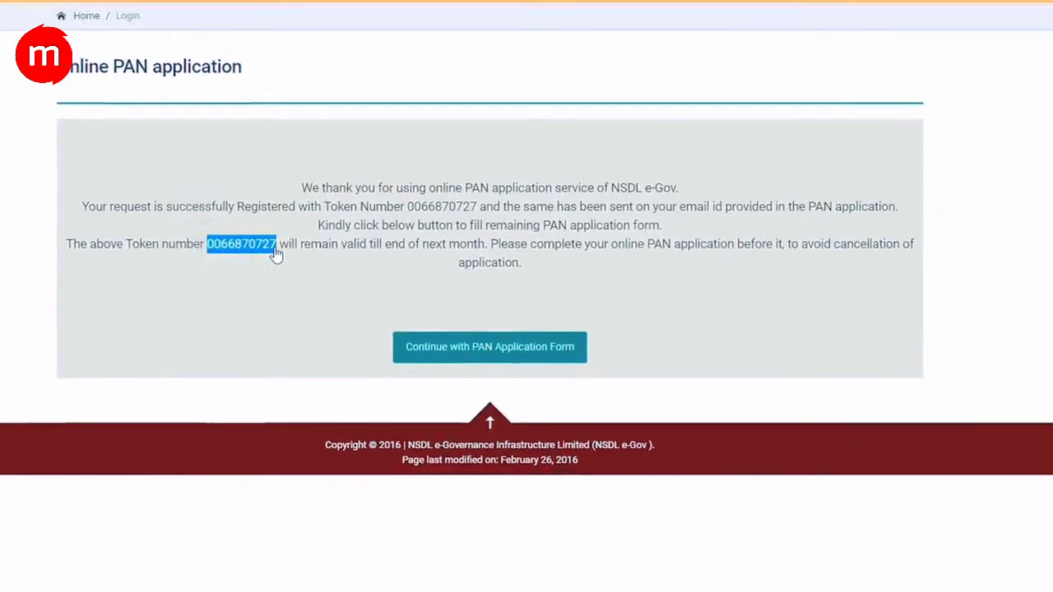
pyautogui.click(457, 349)
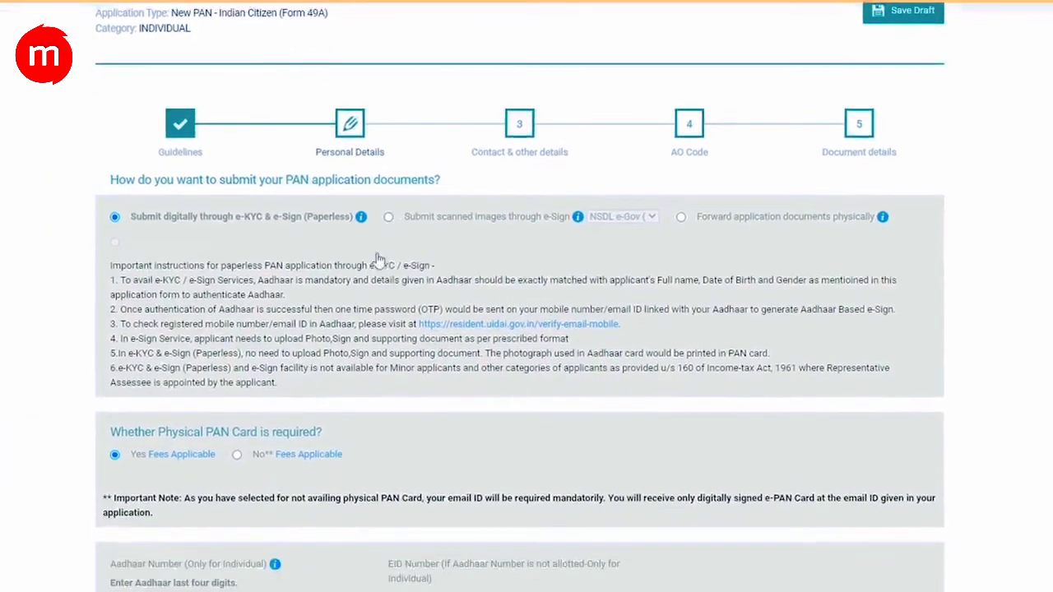
# Choose submitting scanned images through NSDL e-Gov e-Sign.
pyautogui.click(388, 217)
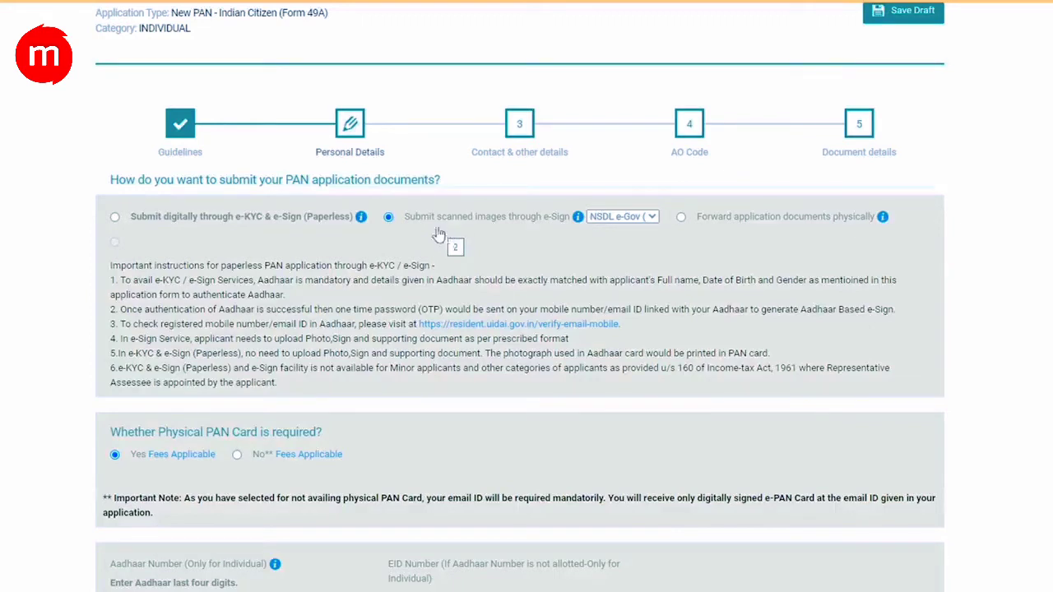
pyautogui.scroll(-4, 400, 227)
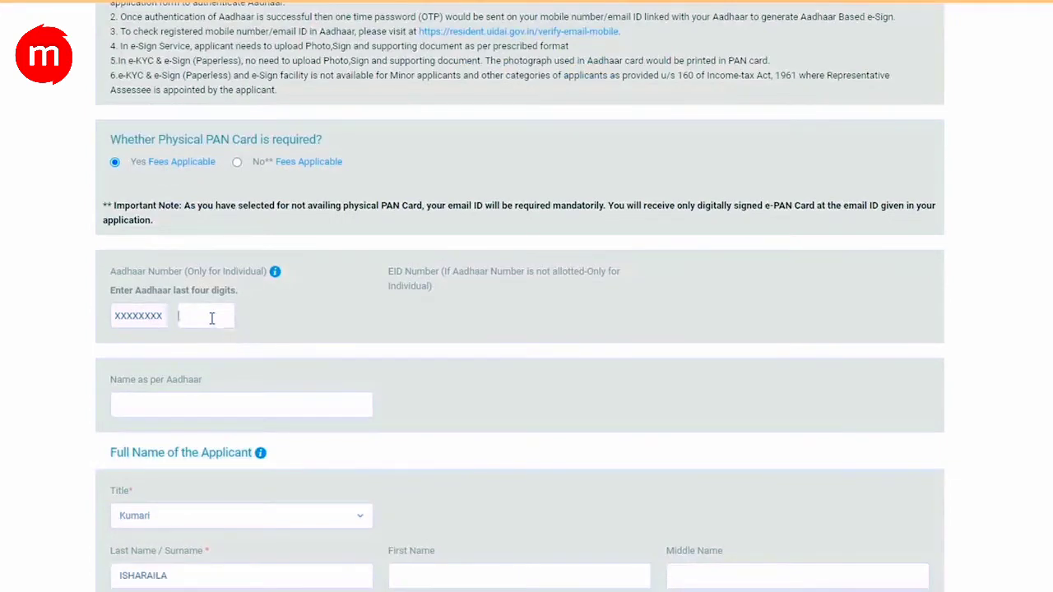
# Enter the Aadhaar number's last four digits and the name as per Aadhaar, and set gender to Female.
pyautogui.scroll(-1, 212, 318)
pyautogui.write('5580')
pyautogui.click(190, 331)
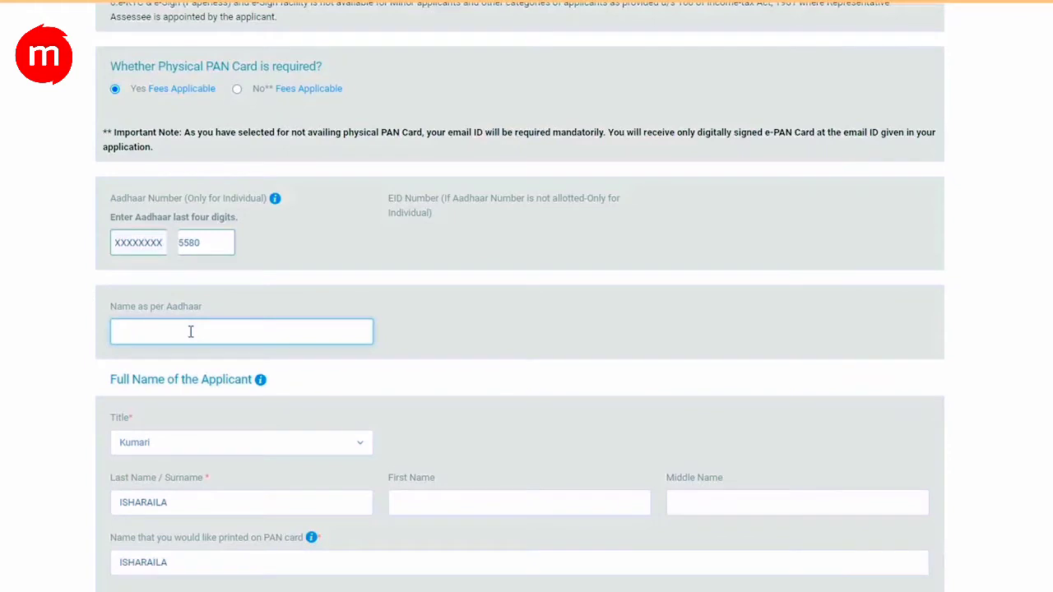
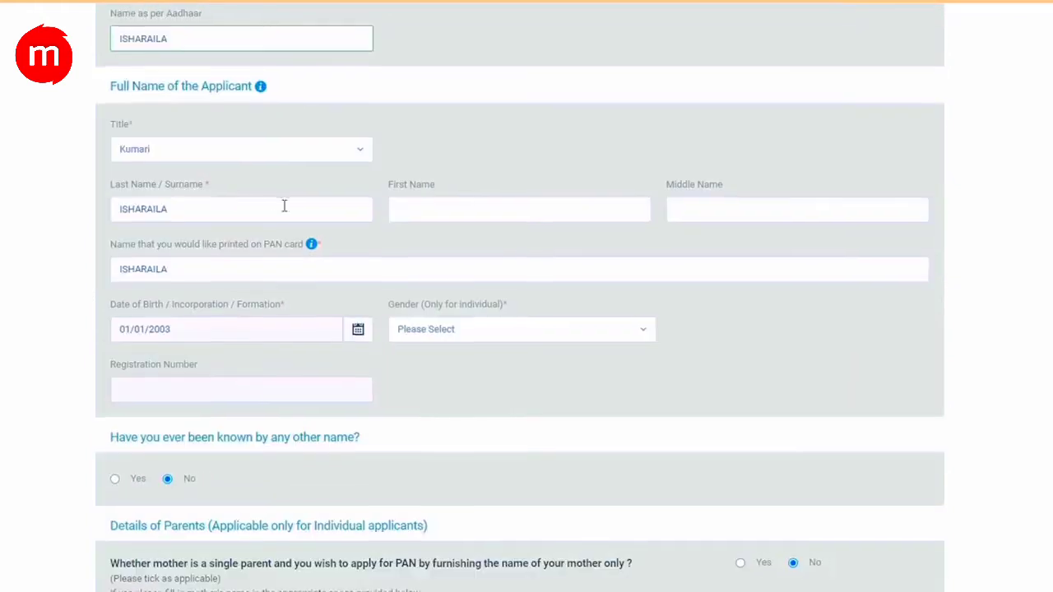
pyautogui.scroll(-1, 378, 239)
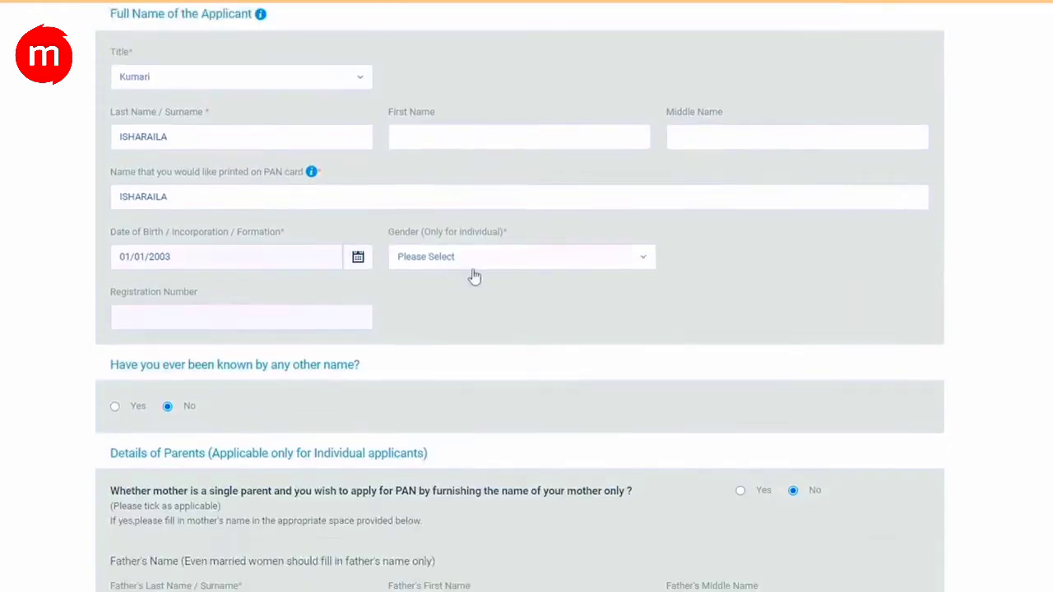
pyautogui.click(481, 263)
pyautogui.click(445, 336)
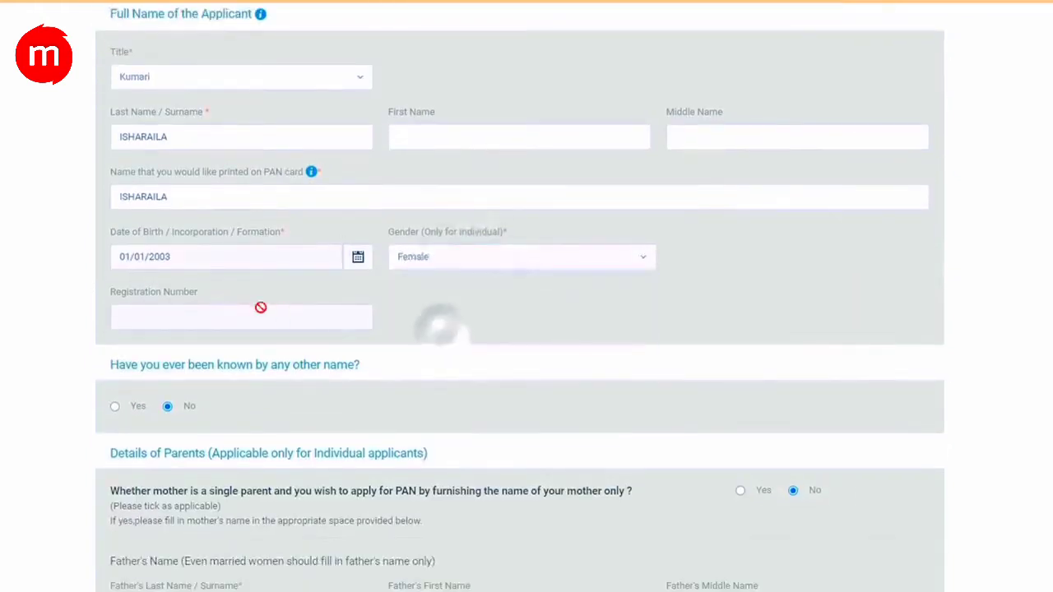
# Fill in the father's and mother's last names and continue to Contact & other details.
pyautogui.scroll(-2, 262, 311)
pyautogui.scroll(-2, 262, 311)
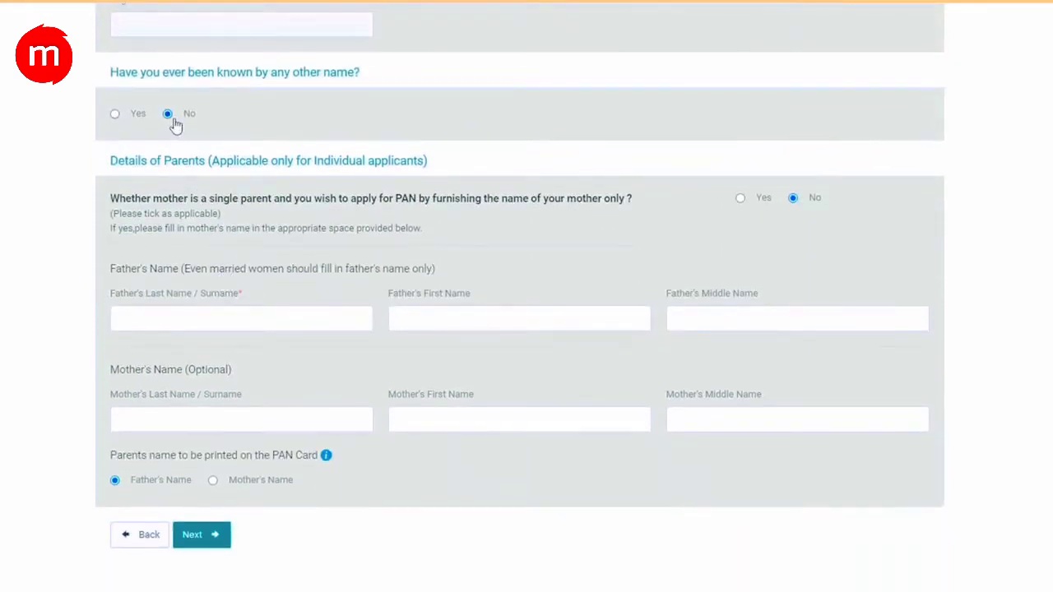
pyautogui.click(236, 322)
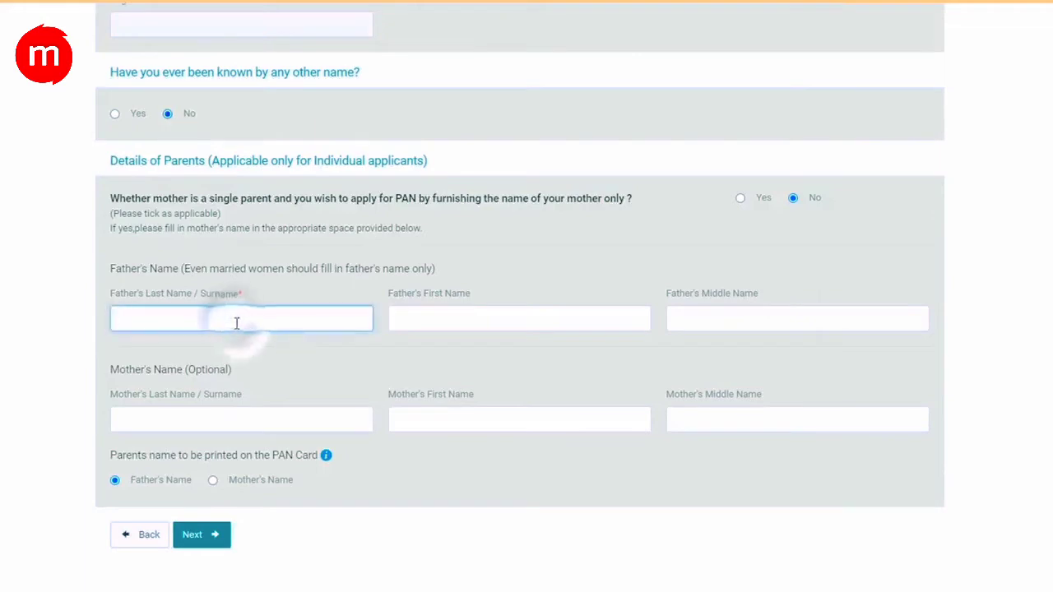
pyautogui.click(210, 423)
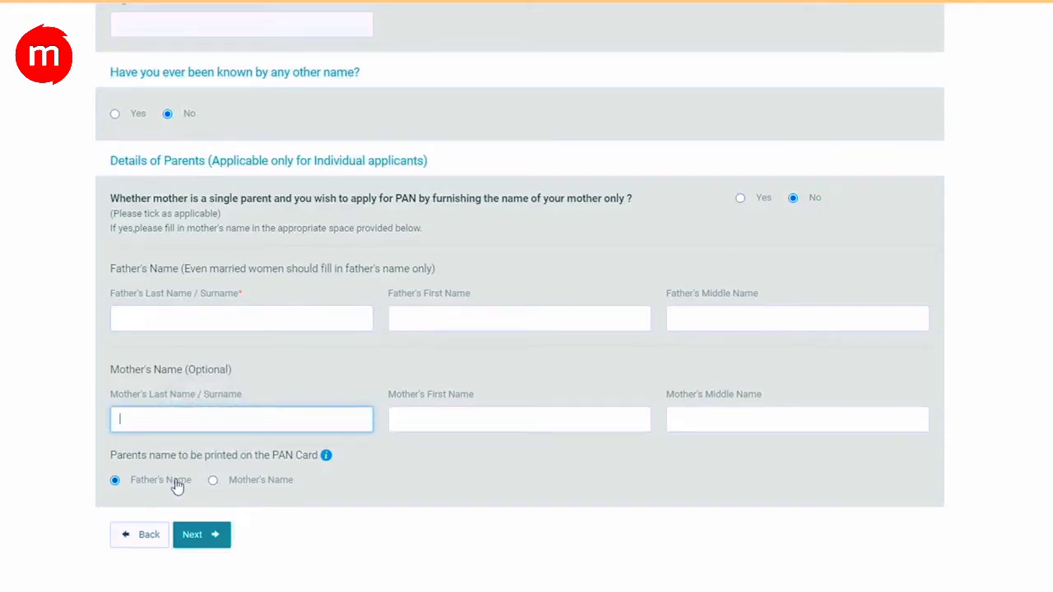
pyautogui.click(204, 536)
pyautogui.scroll(-2, 390, 285)
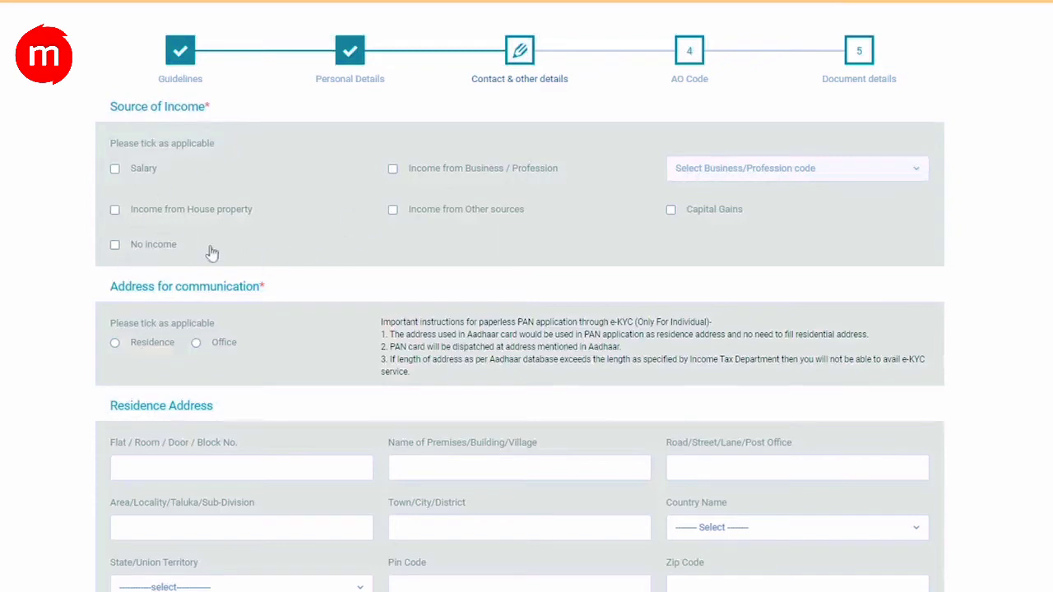
# Mark the applicant as having no income and use the residence address for communication.
pyautogui.click(140, 247)
pyautogui.scroll(-3, 285, 249)
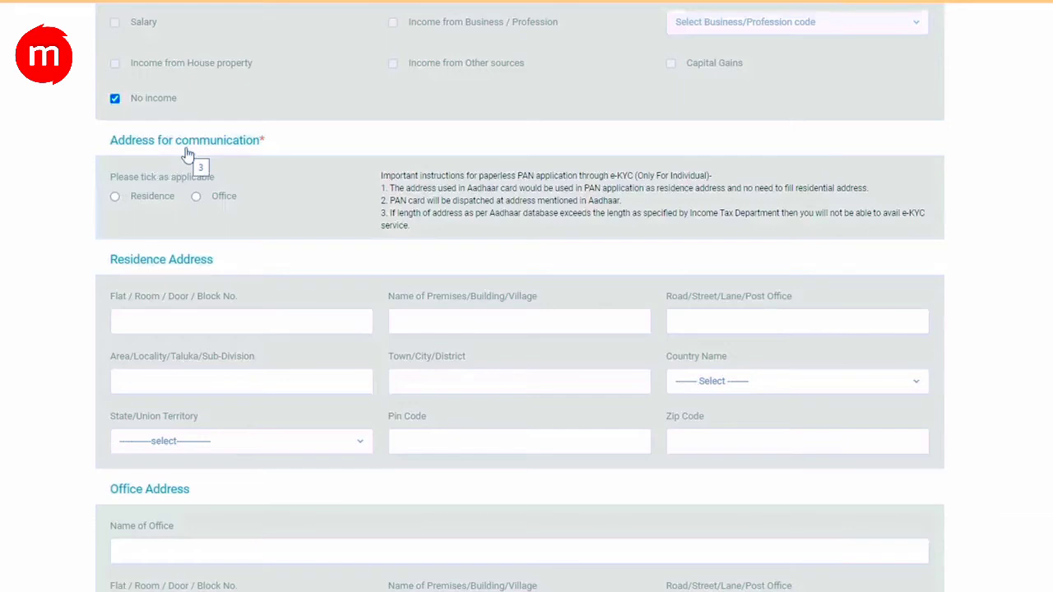
pyautogui.click(115, 198)
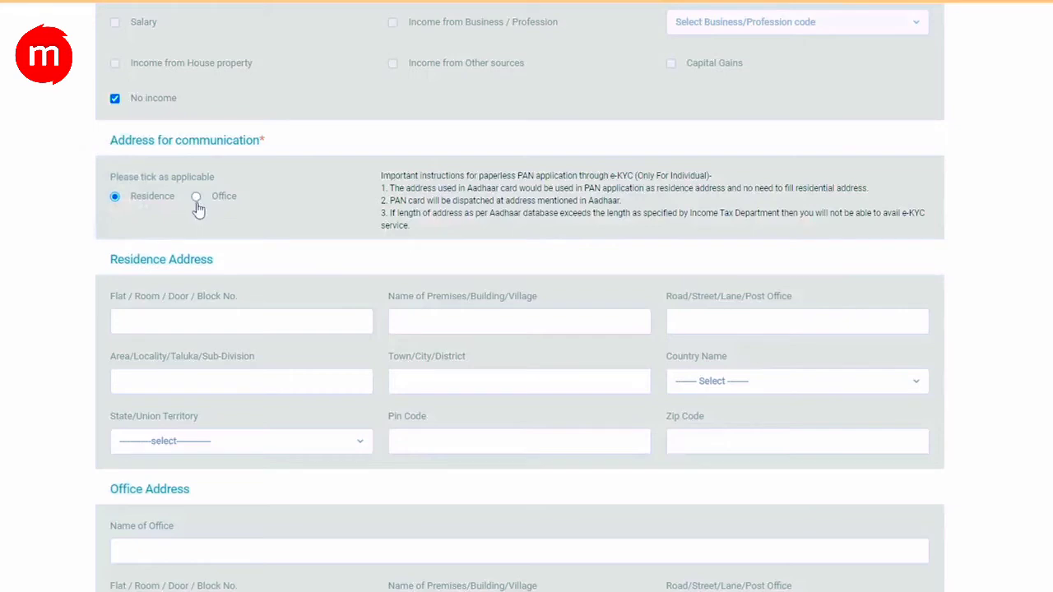
pyautogui.scroll(-2, 198, 209)
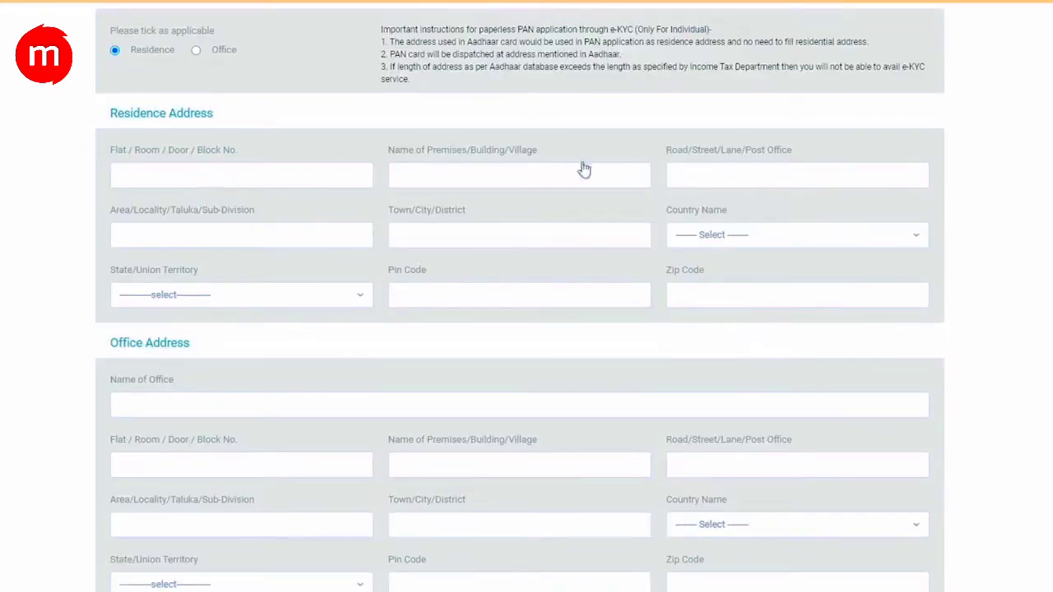
# Set the residence country to INDIA, state to UTTAR PRADESH, and enter the PIN code.
pyautogui.click(711, 238)
pyautogui.write('in')
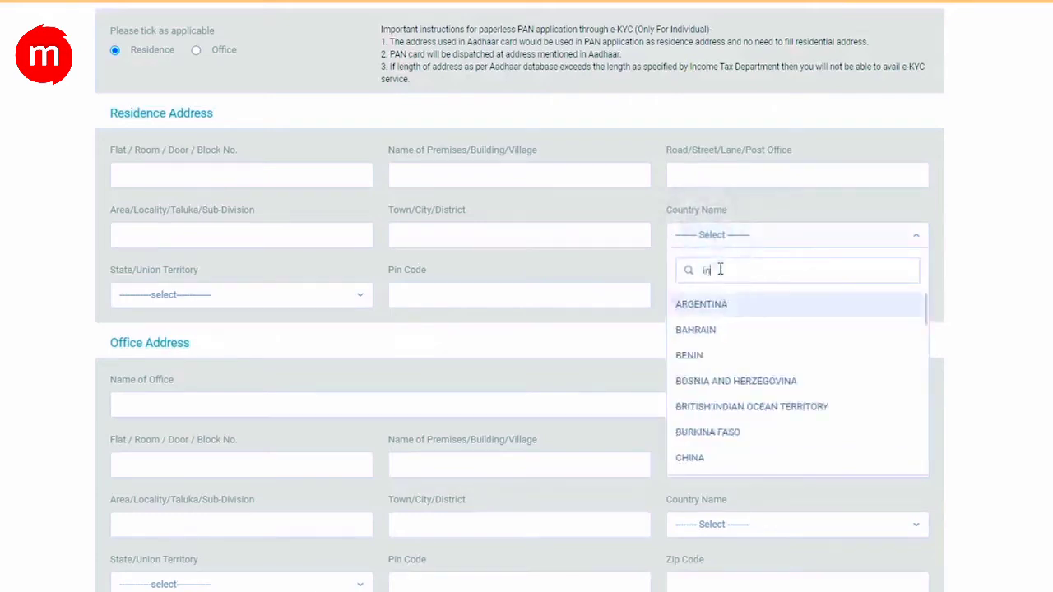
pyautogui.write('d')
pyautogui.press('Return')
pyautogui.click(265, 307)
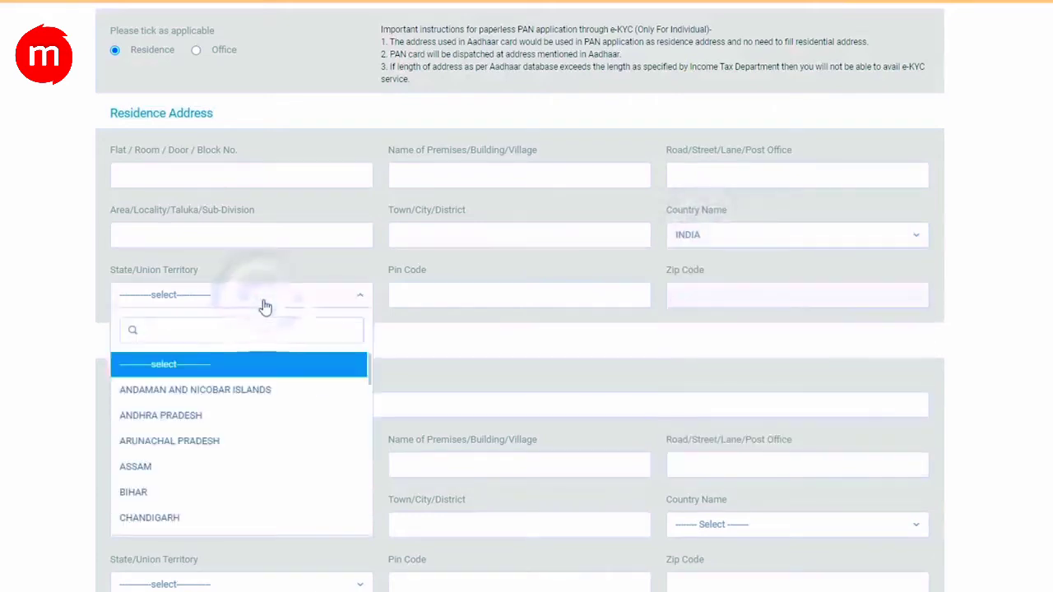
pyautogui.write('utt')
pyautogui.press('Return')
pyautogui.click(420, 293)
pyautogui.write('246731')
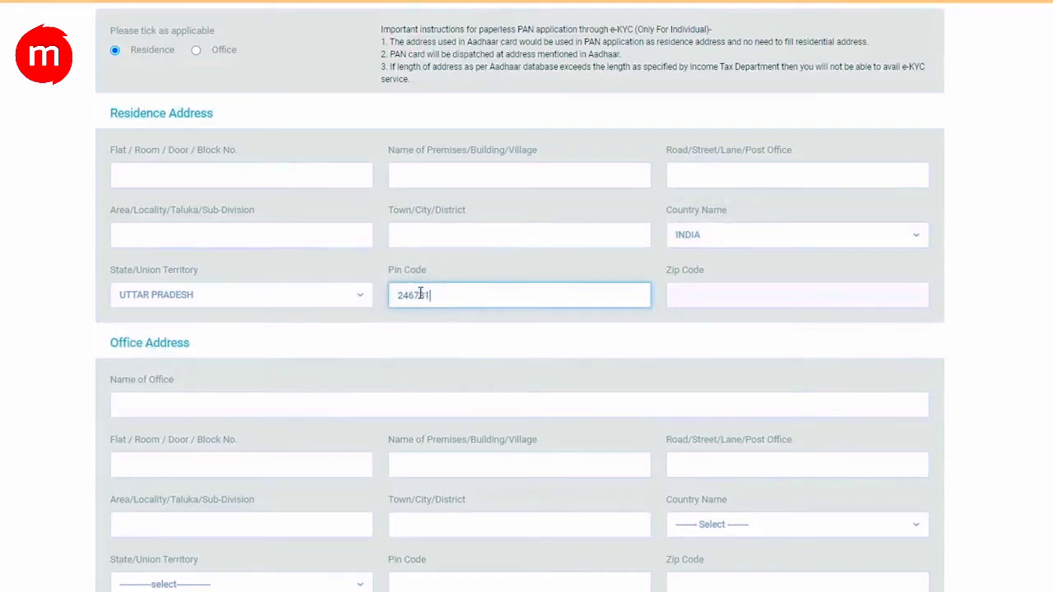
# Set the ISD country code to INDIA (91) and proceed to the AO Code step.
pyautogui.scroll(-2, 322, 329)
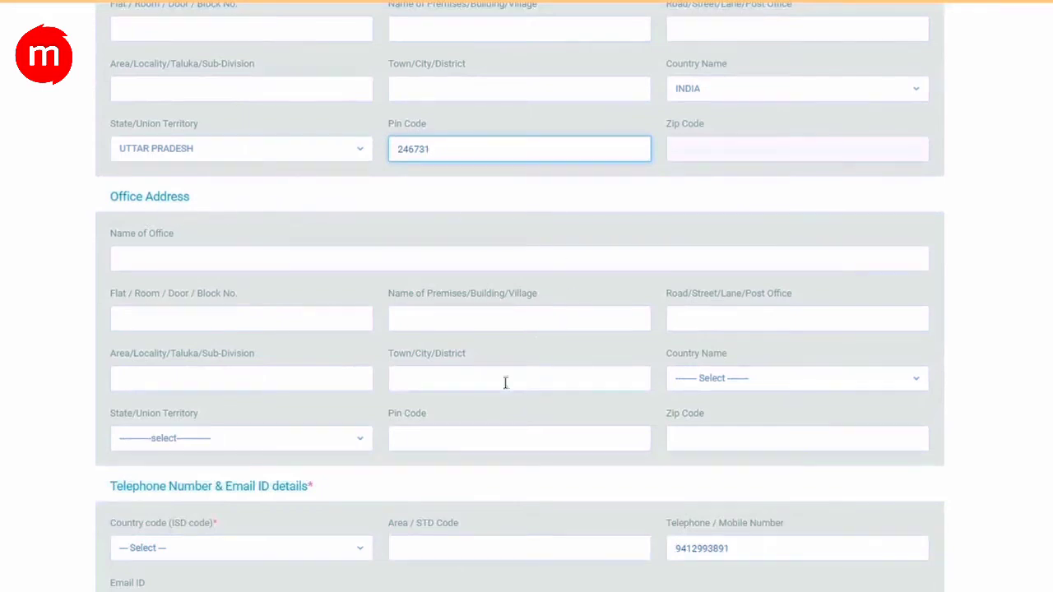
pyautogui.scroll(-3, 444, 387)
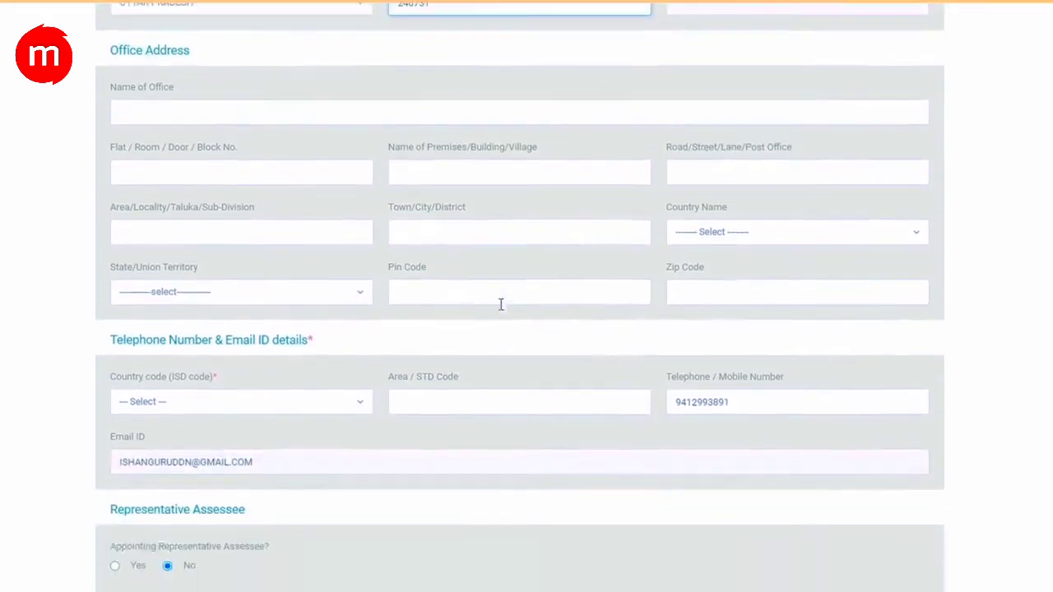
pyautogui.scroll(-1, 442, 313)
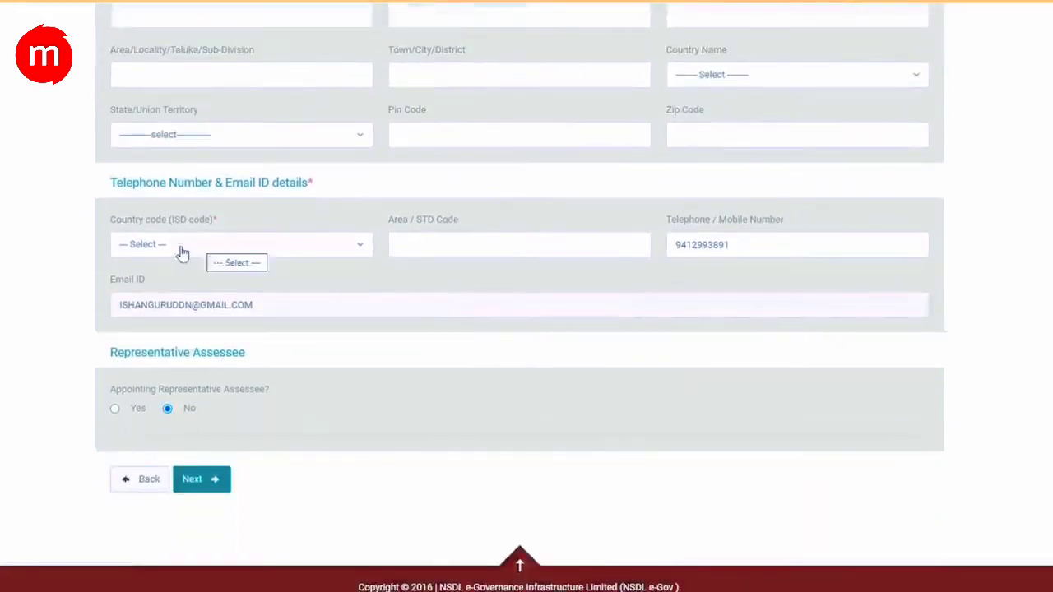
pyautogui.click(183, 249)
pyautogui.write('indi')
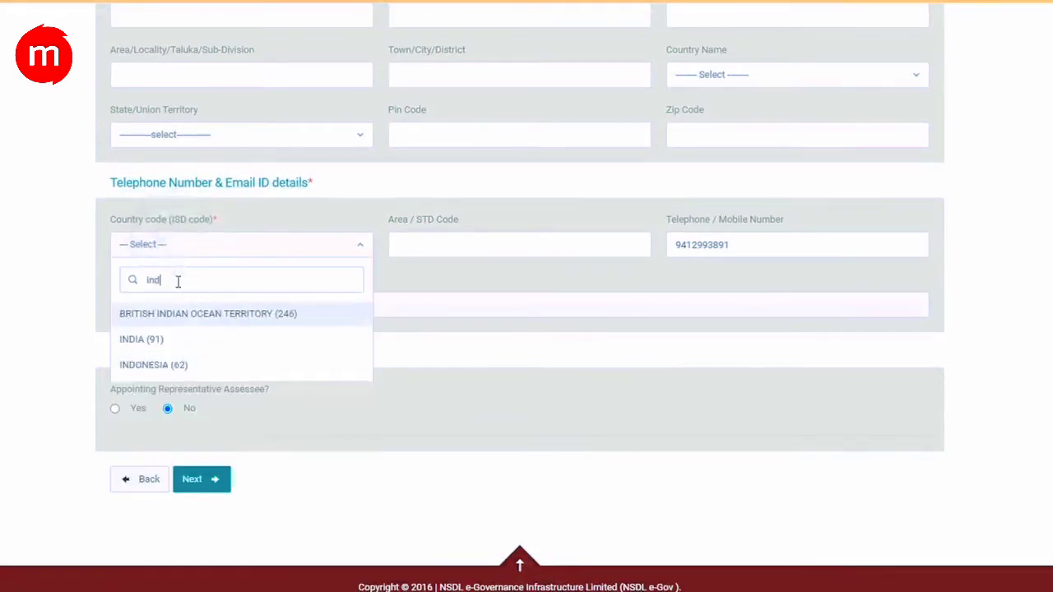
pyautogui.click(240, 333)
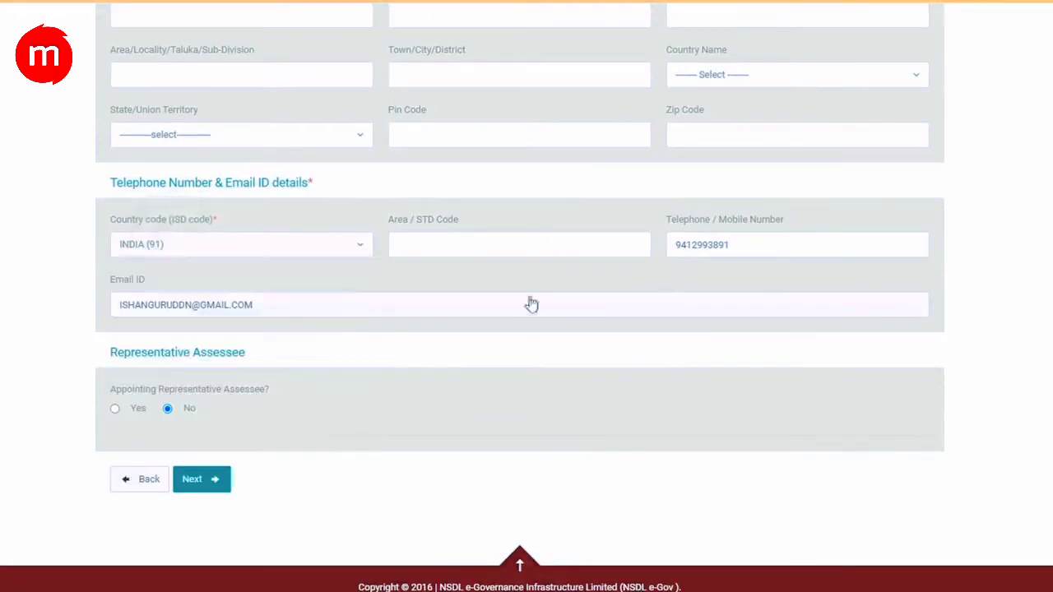
pyautogui.click(216, 491)
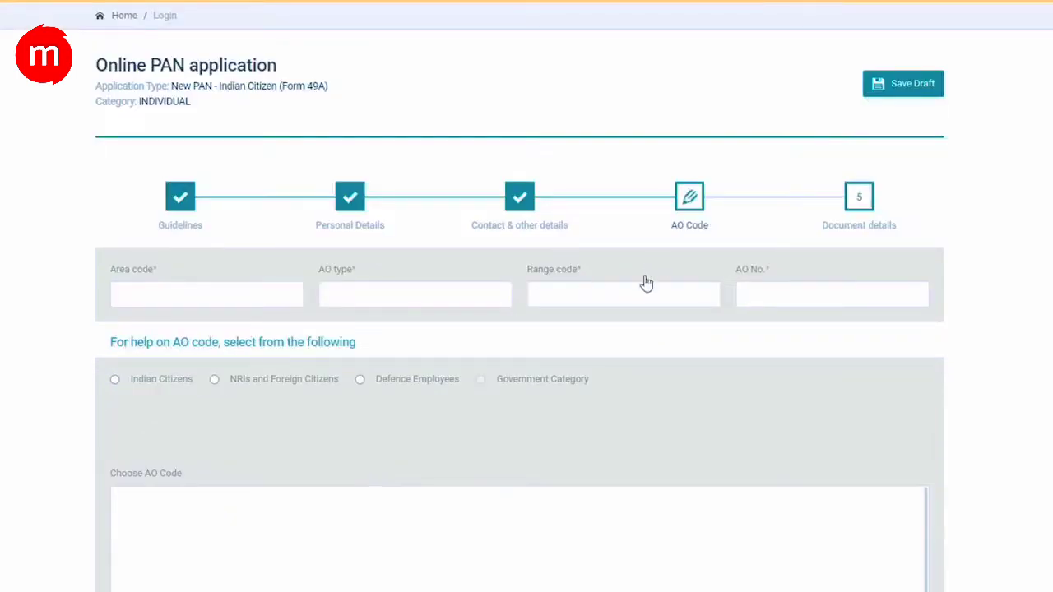
# Look up Indian-citizen AO codes for UTTAR PRADESH, BIJNORE and select ITO-3(4), BIJNORE-2 (LKN, W, 73, 2).
pyautogui.scroll(-2, 426, 255)
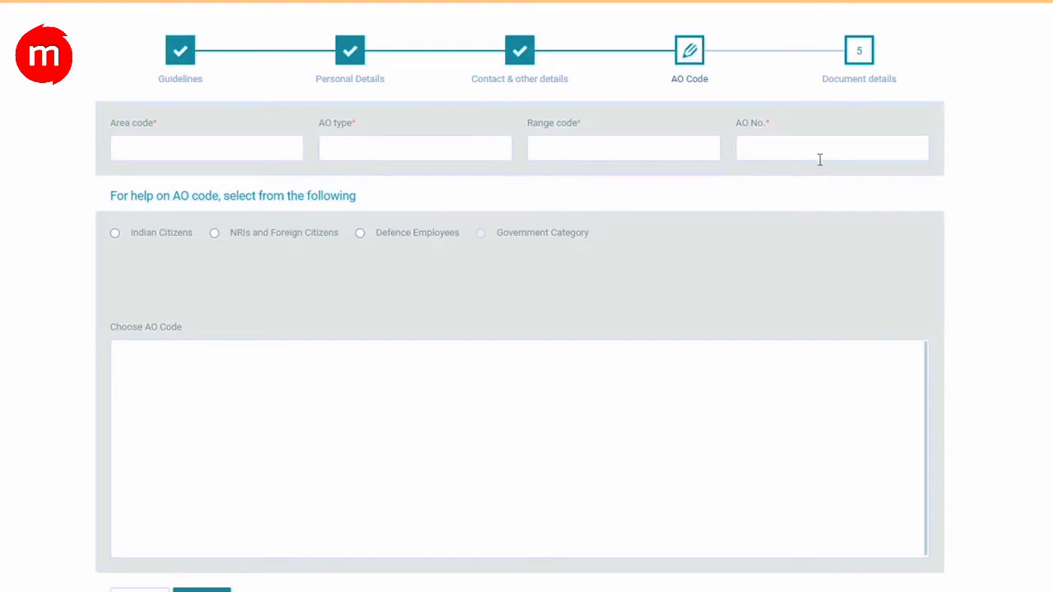
pyautogui.click(115, 233)
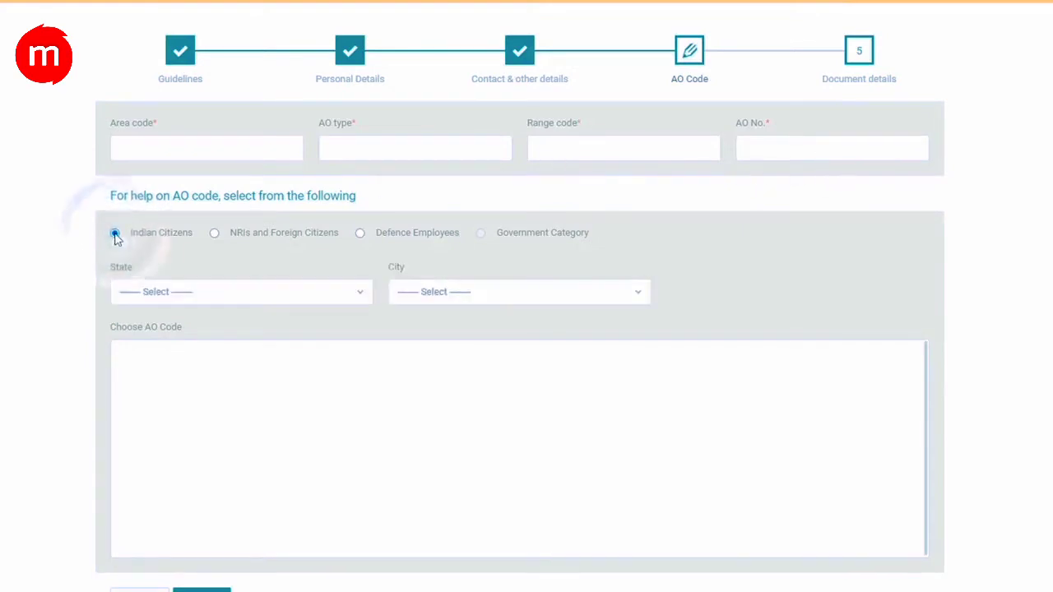
pyautogui.click(158, 289)
pyautogui.write('utt')
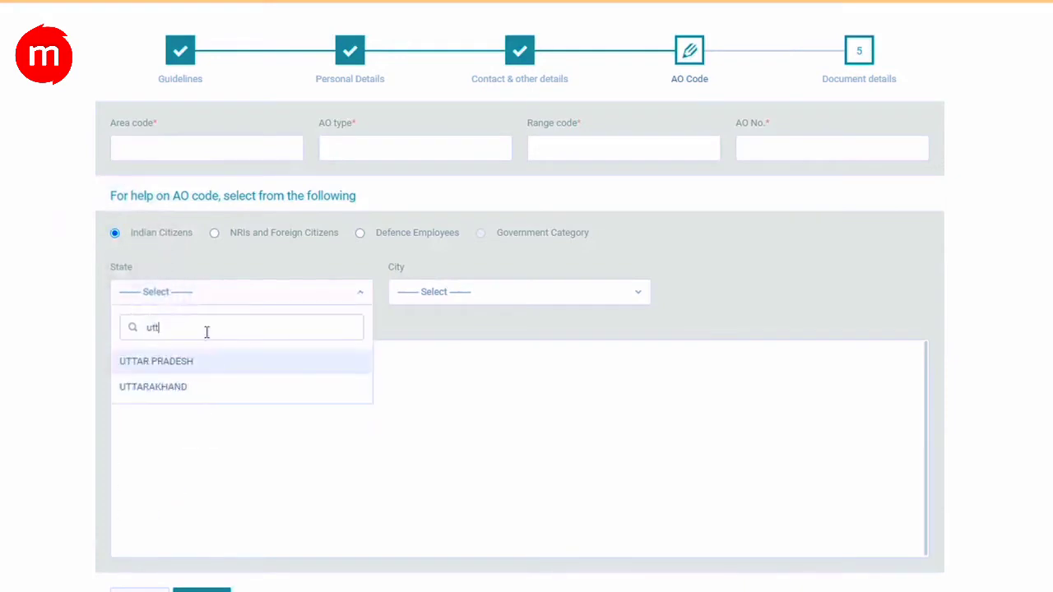
pyautogui.press('Return')
pyautogui.click(444, 298)
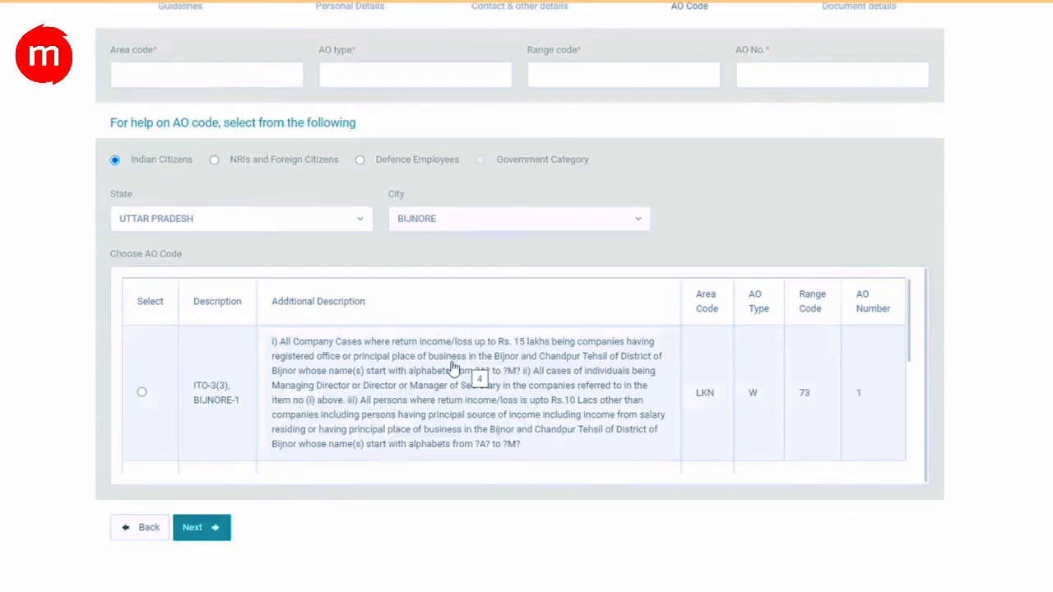
pyautogui.scroll(-2, 453, 369)
pyautogui.scroll(2, 576, 389)
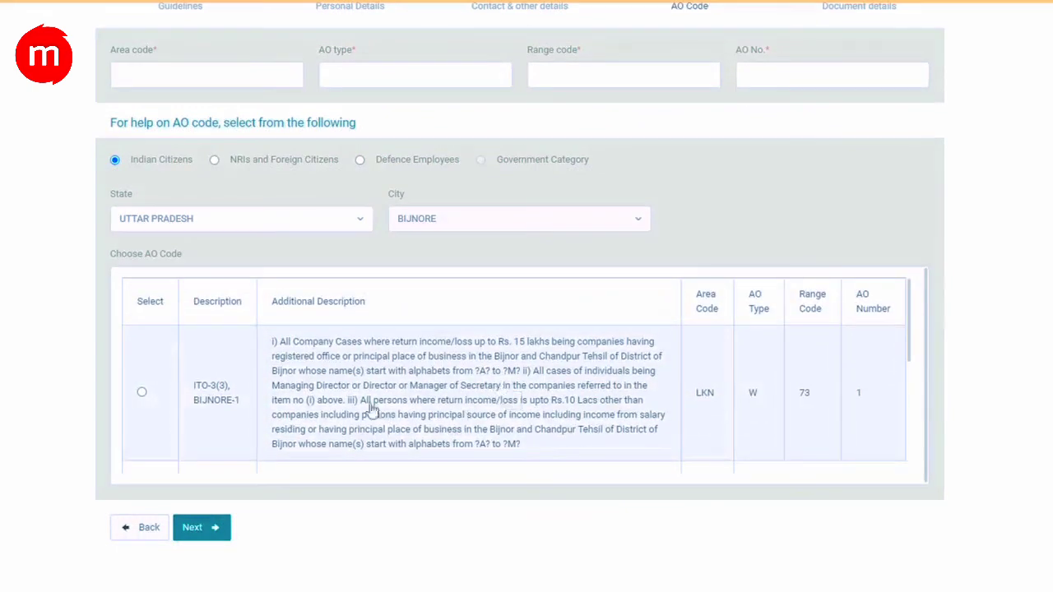
pyautogui.scroll(-3, 559, 407)
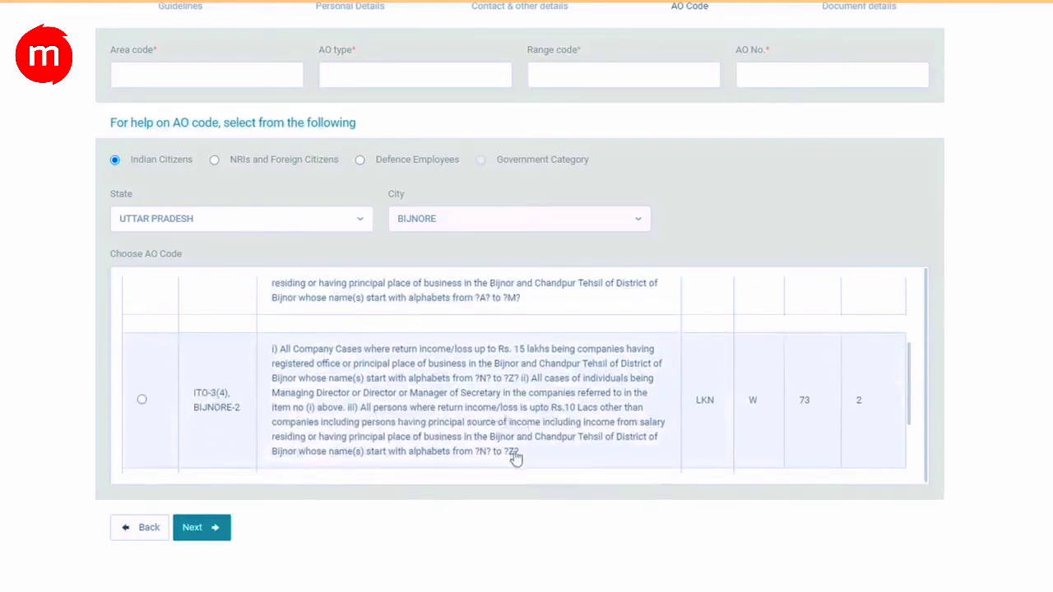
pyautogui.click(142, 400)
pyautogui.scroll(1, 230, 416)
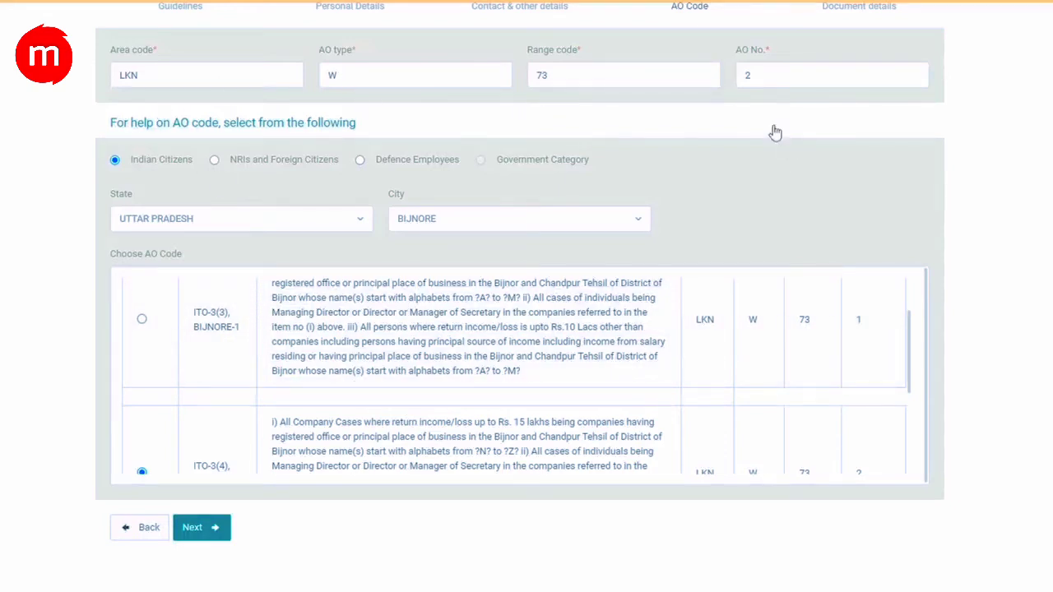
pyautogui.scroll(-2, 382, 411)
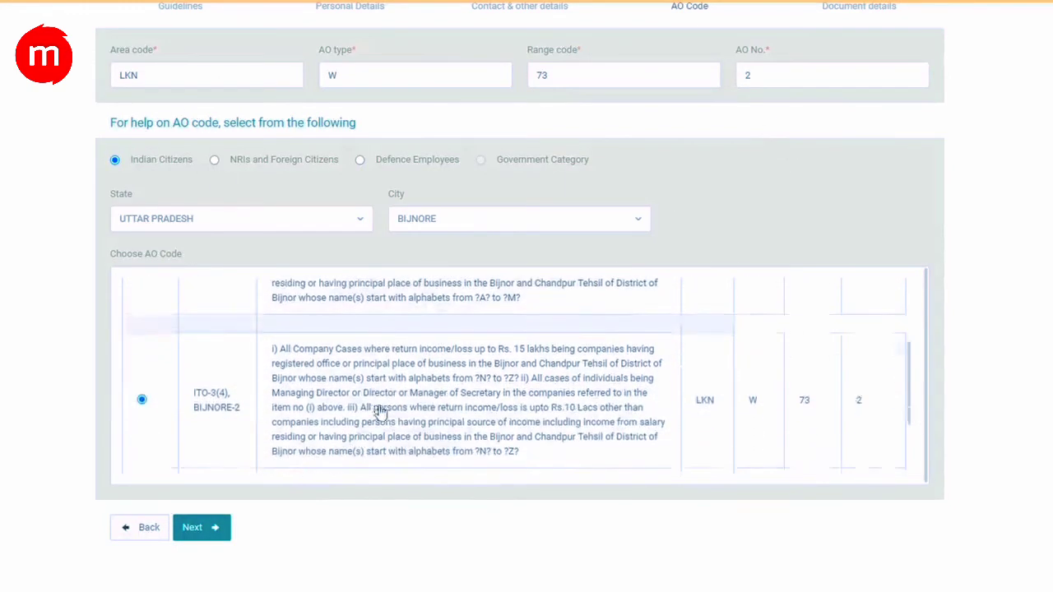
# On Document details, set proof of identity, address and date of birth to AADHAAR Card.
pyautogui.click(202, 528)
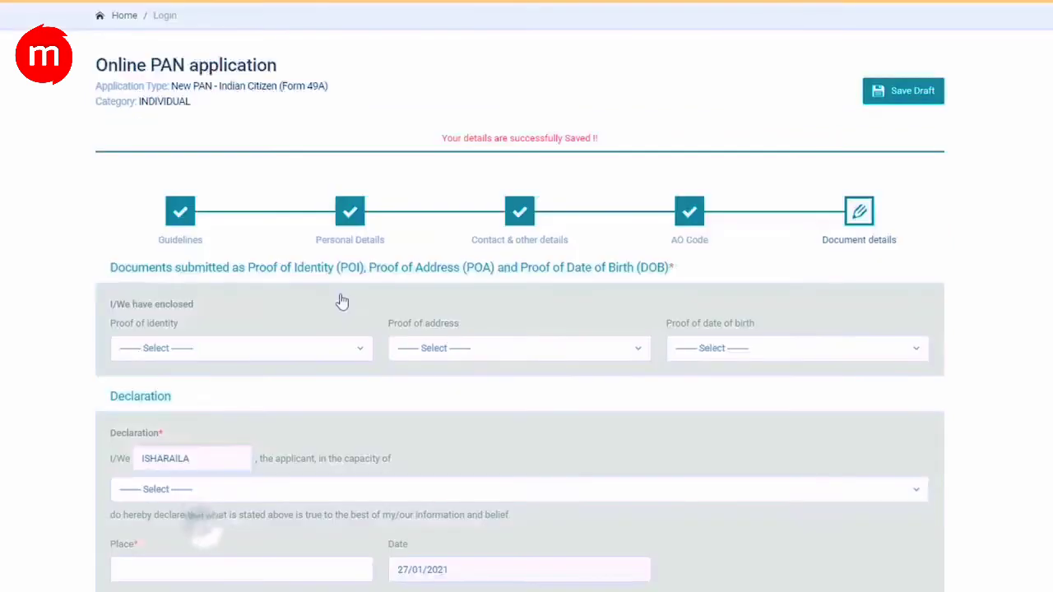
pyautogui.scroll(-1, 338, 300)
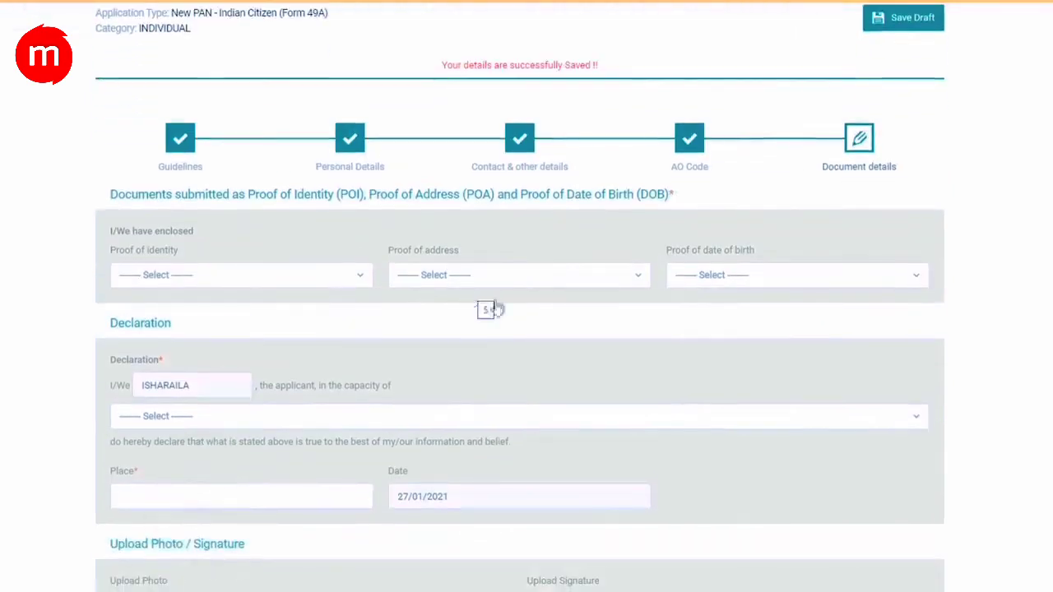
pyautogui.scroll(-1, 390, 258)
pyautogui.click(248, 214)
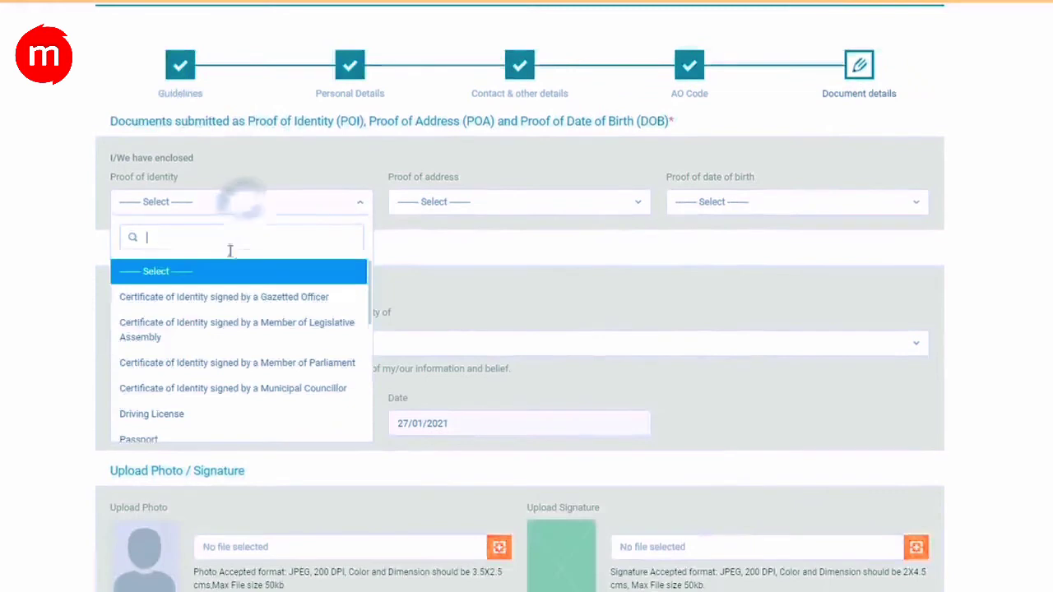
pyautogui.scroll(-2, 239, 401)
pyautogui.scroll(-3, 238, 404)
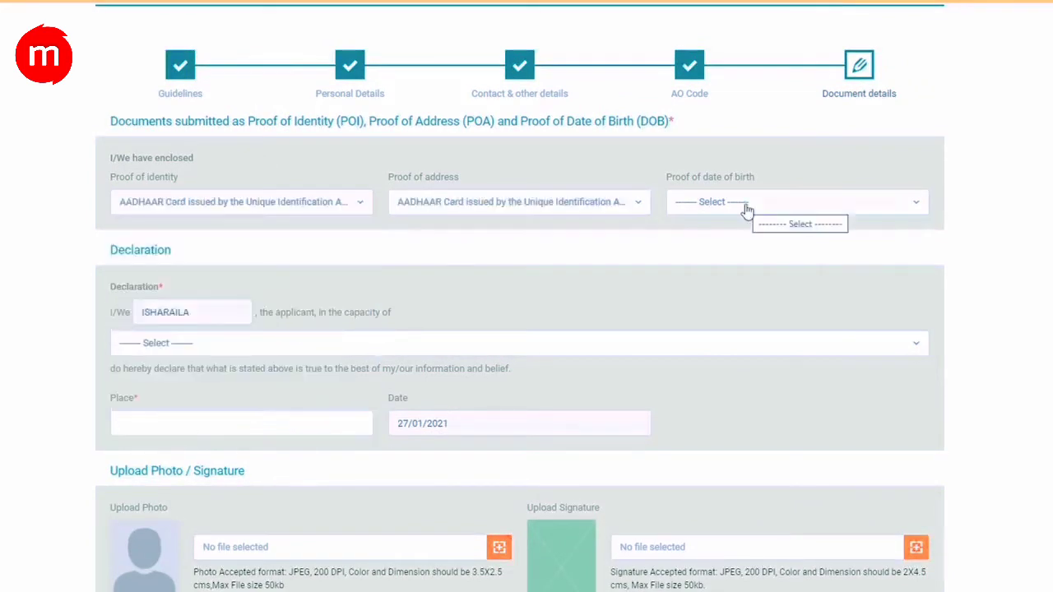
pyautogui.click(746, 206)
pyautogui.write('aa')
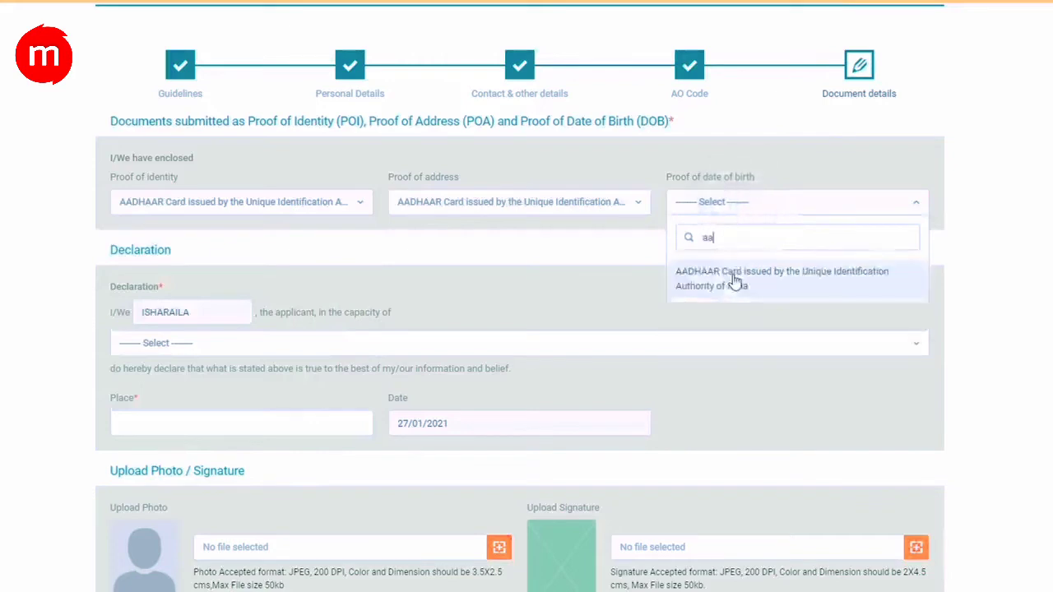
pyautogui.write('d')
pyautogui.click(734, 282)
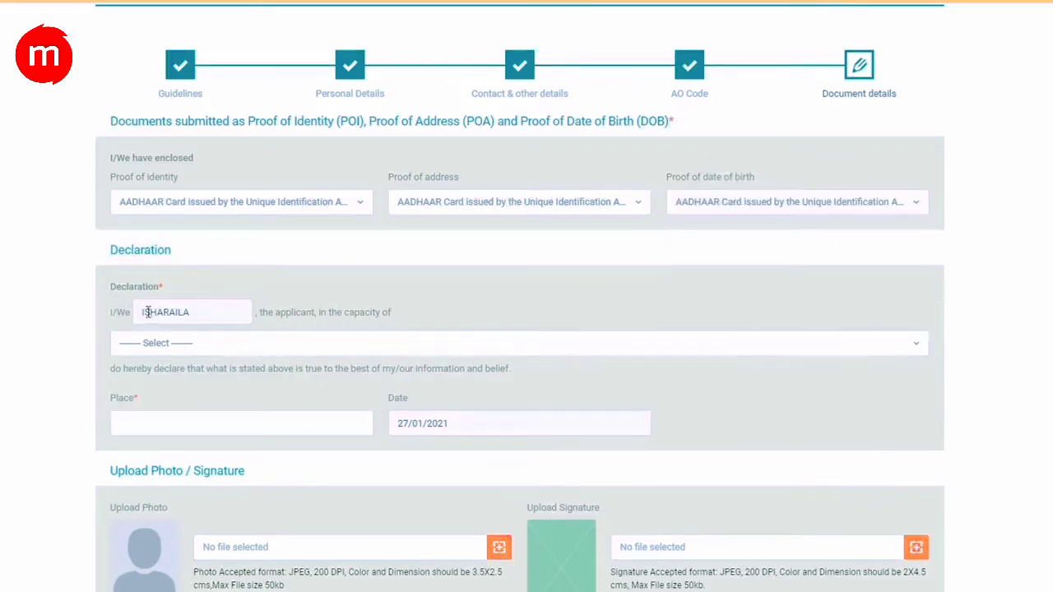
# Declare in the capacity of Himself/Herself with place KIRATPUR.
pyautogui.click(188, 350)
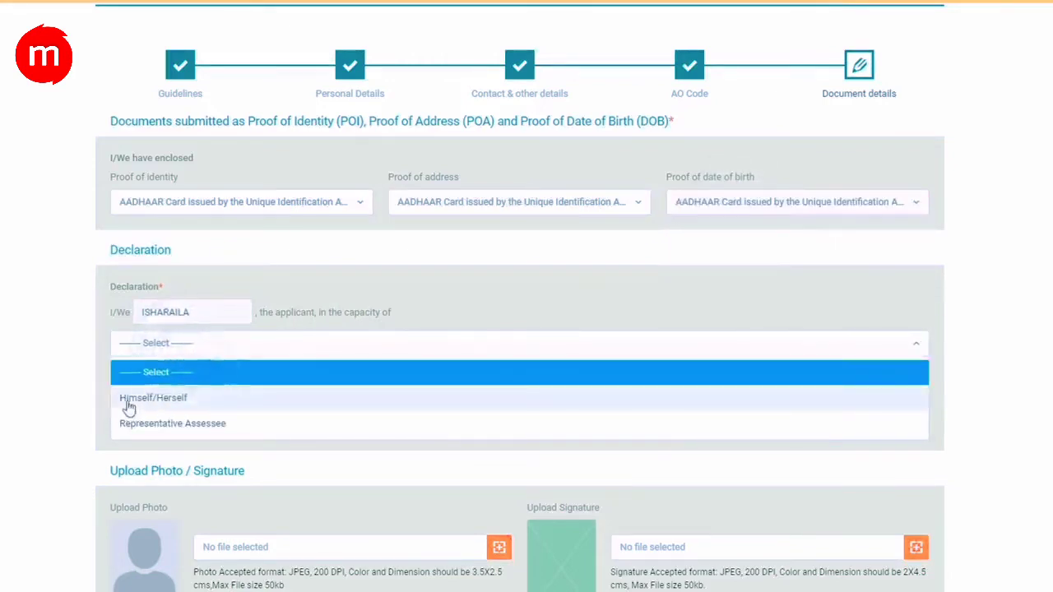
pyautogui.click(170, 403)
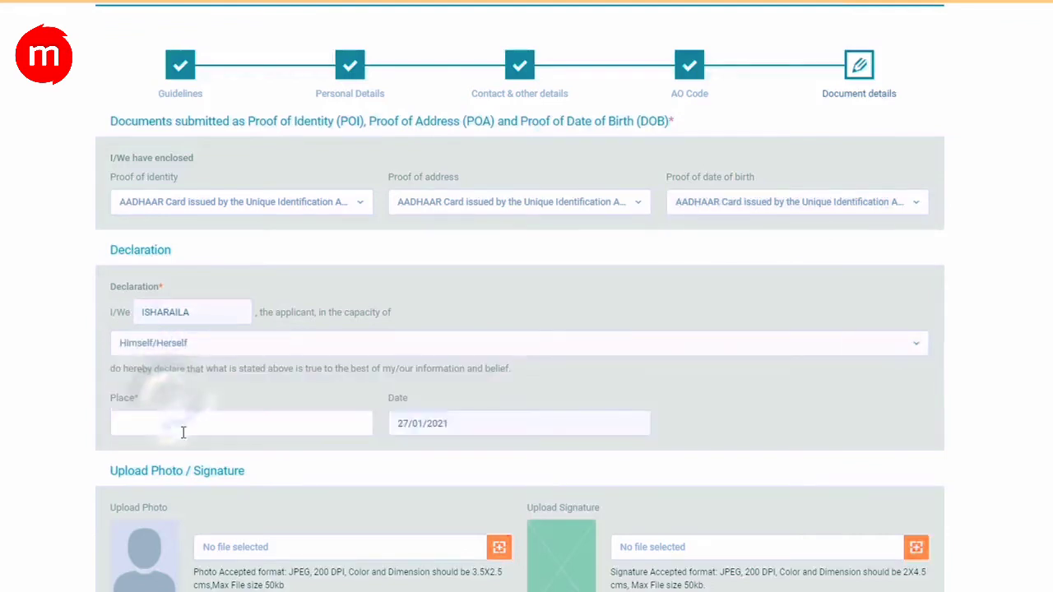
pyautogui.click(184, 432)
pyautogui.write('KIRATPUR')
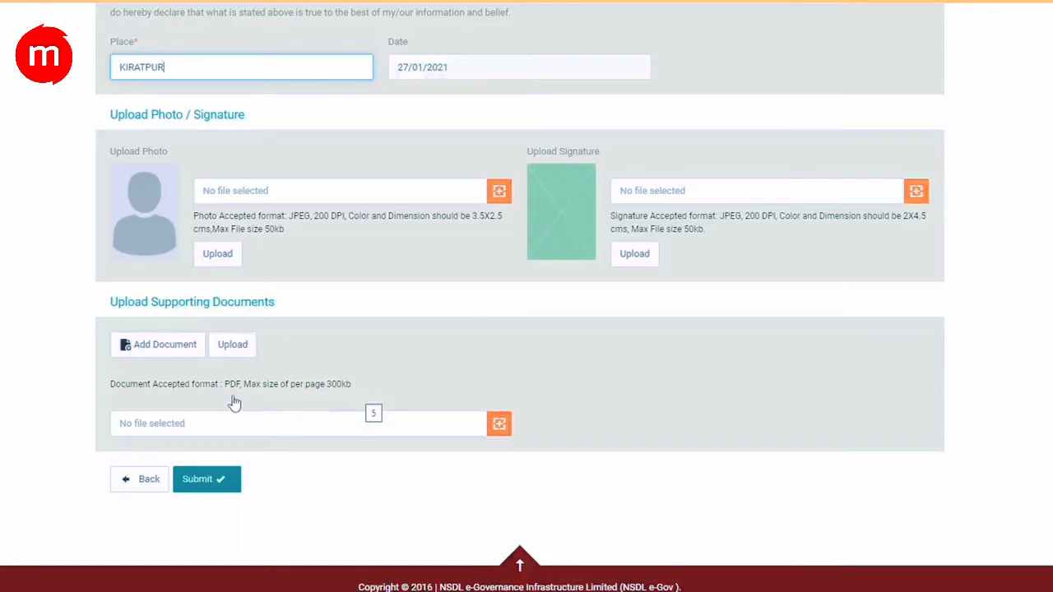
# Upload the photo, signature and aadhar card.pdf, then submit the application form.
pyautogui.click(228, 255)
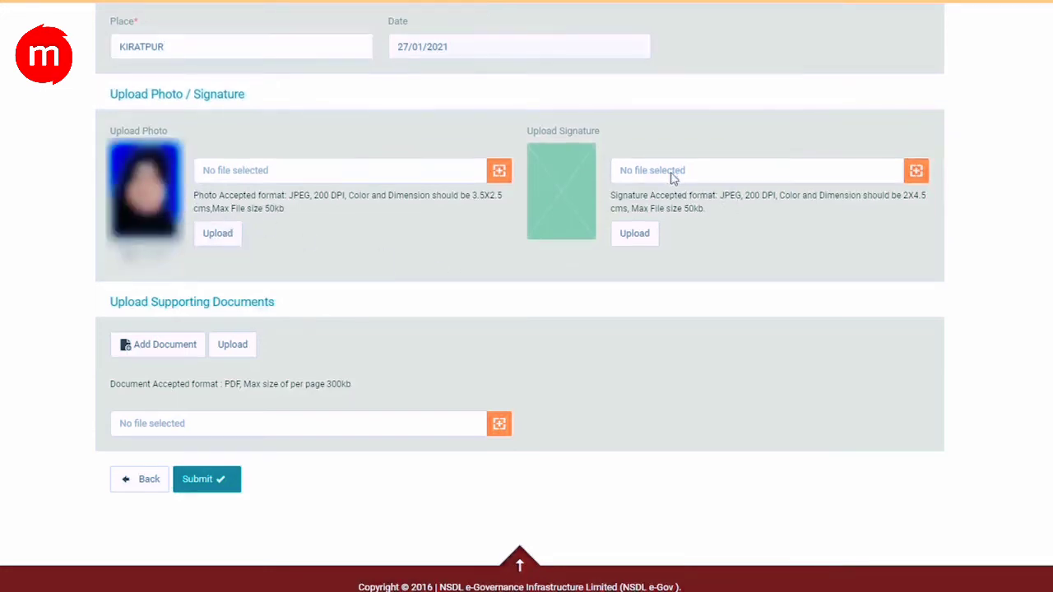
pyautogui.click(635, 232)
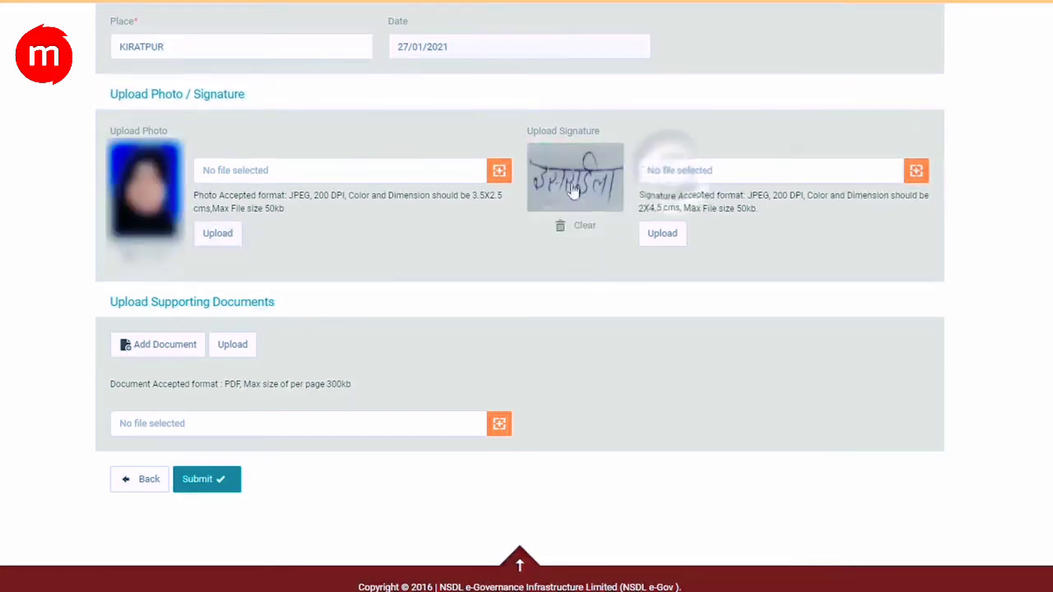
pyautogui.click(227, 425)
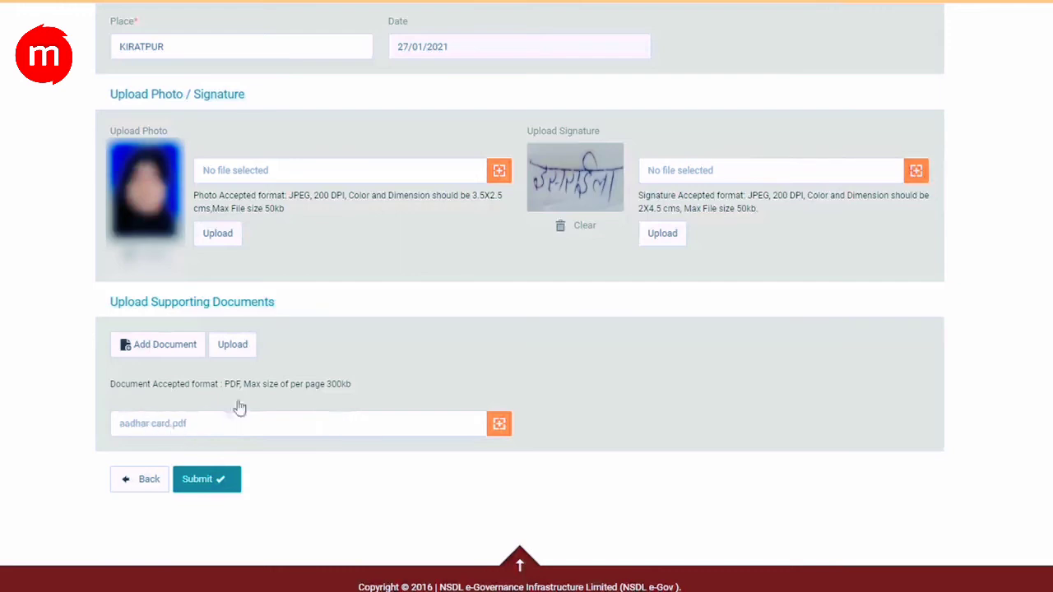
pyautogui.click(238, 351)
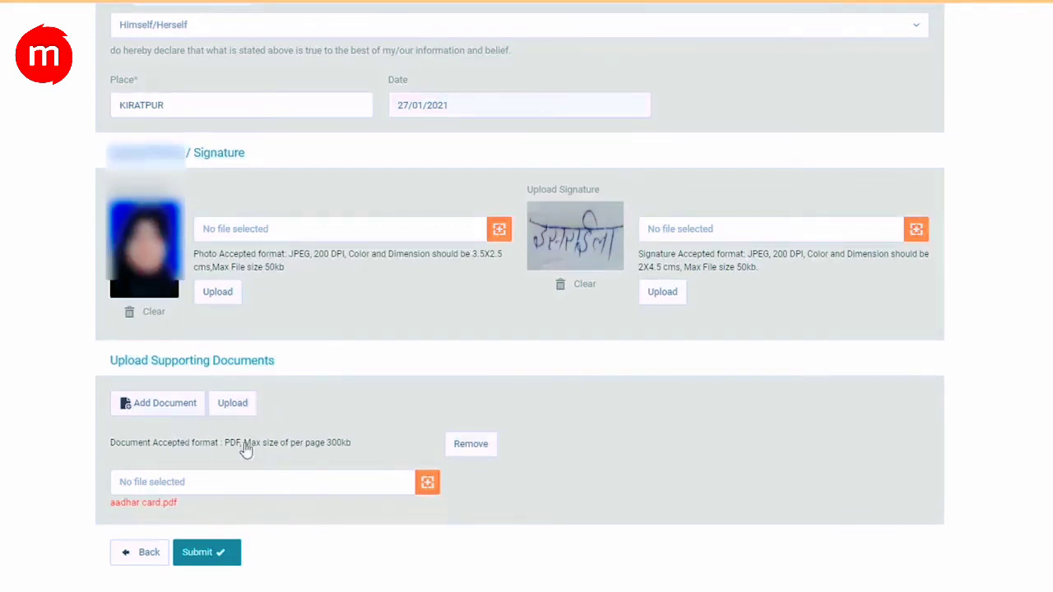
pyautogui.click(212, 552)
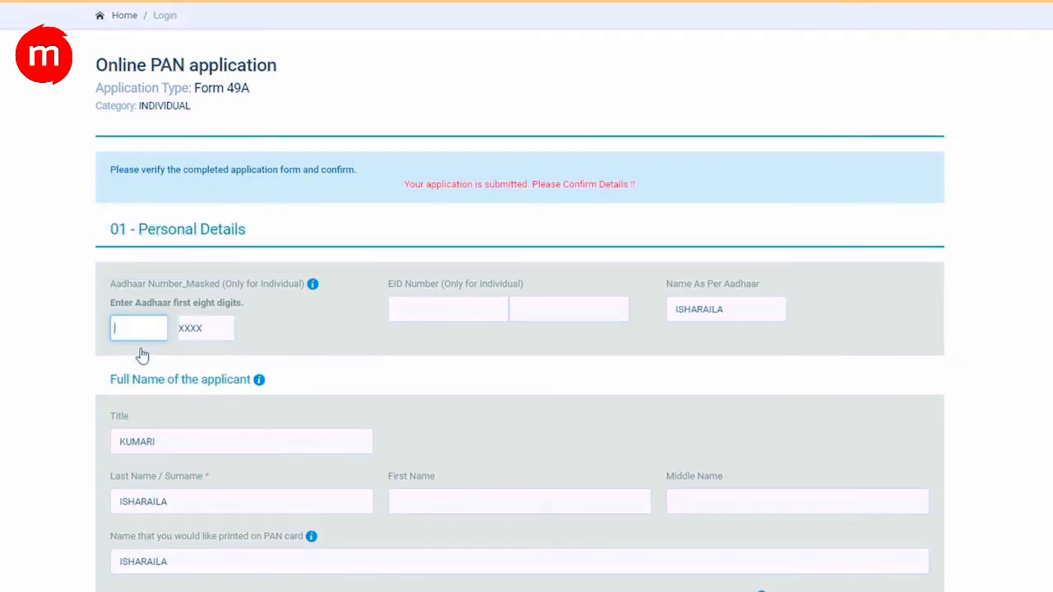
# Scroll through the confirmation page down to the KIRATPUR declaration, photo and signature.
pyautogui.scroll(-7, 904, 393)
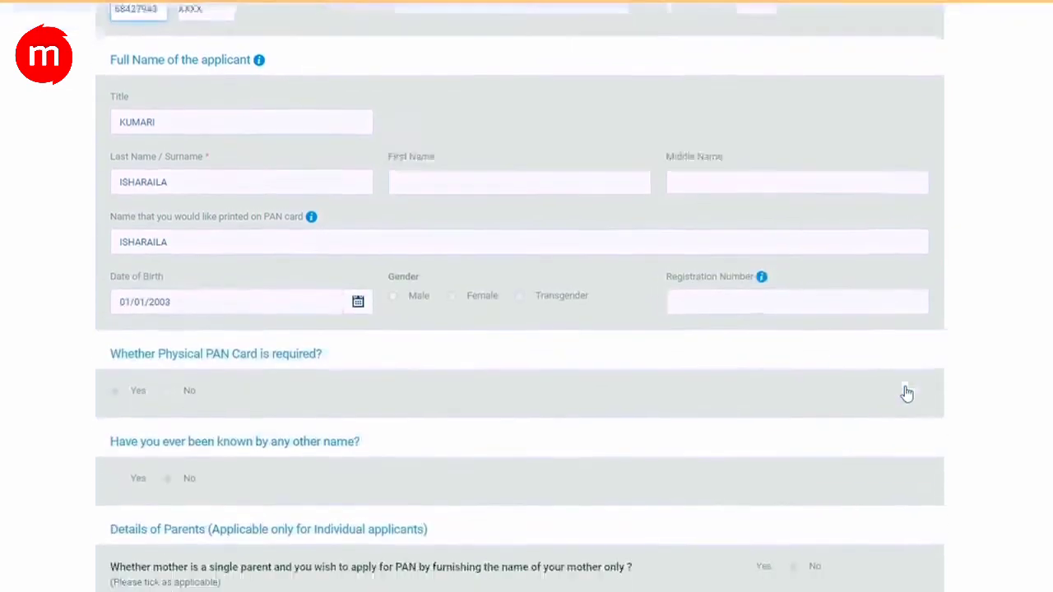
pyautogui.scroll(-12, 904, 393)
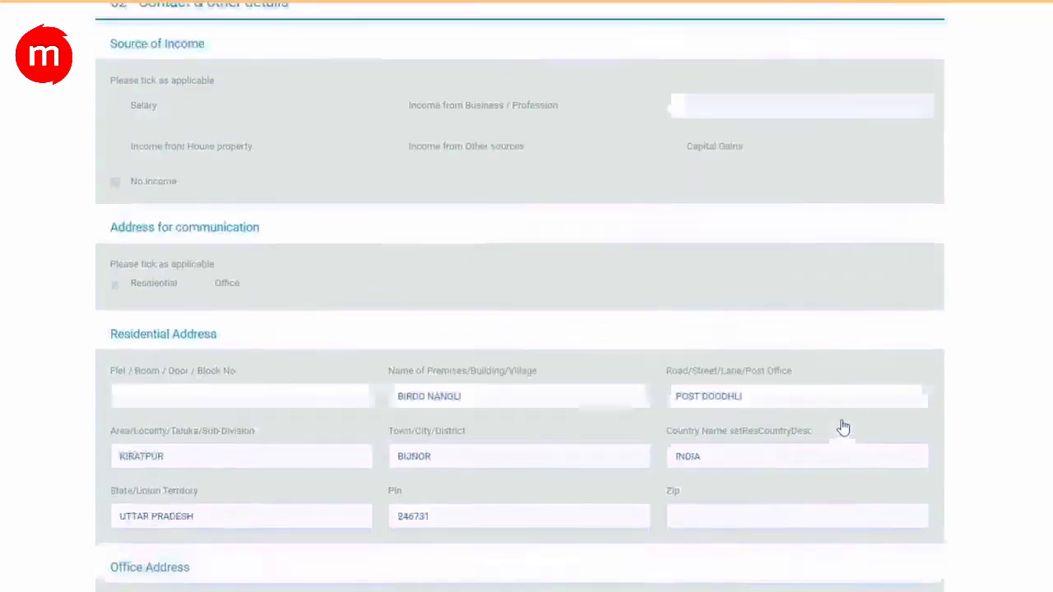
pyautogui.scroll(-11, 843, 427)
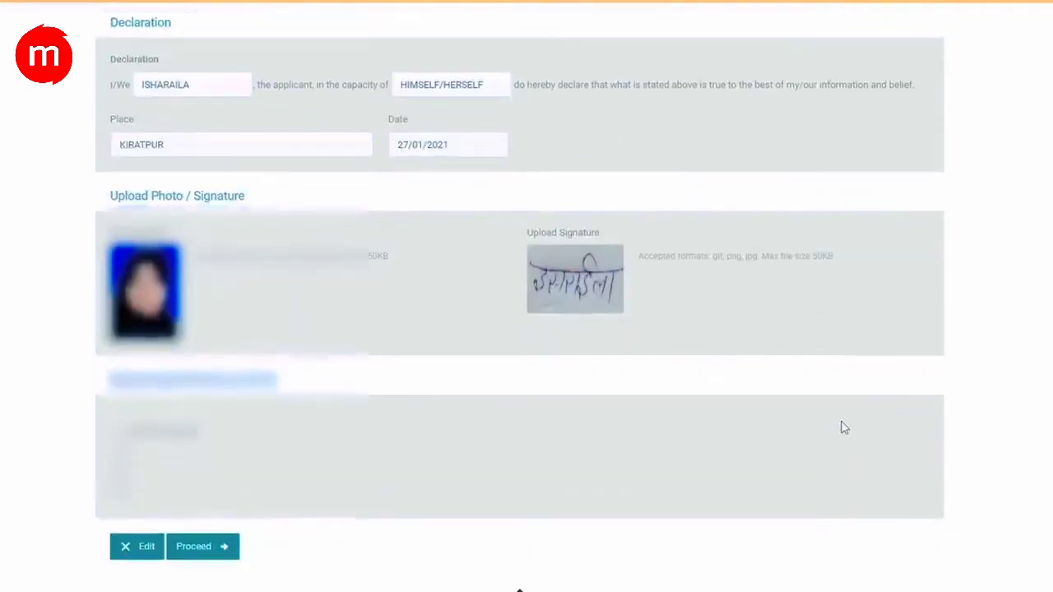
# Confirm the application, choose Bill Desk payment, agree to the terms and go to the gateway.
pyautogui.click(220, 557)
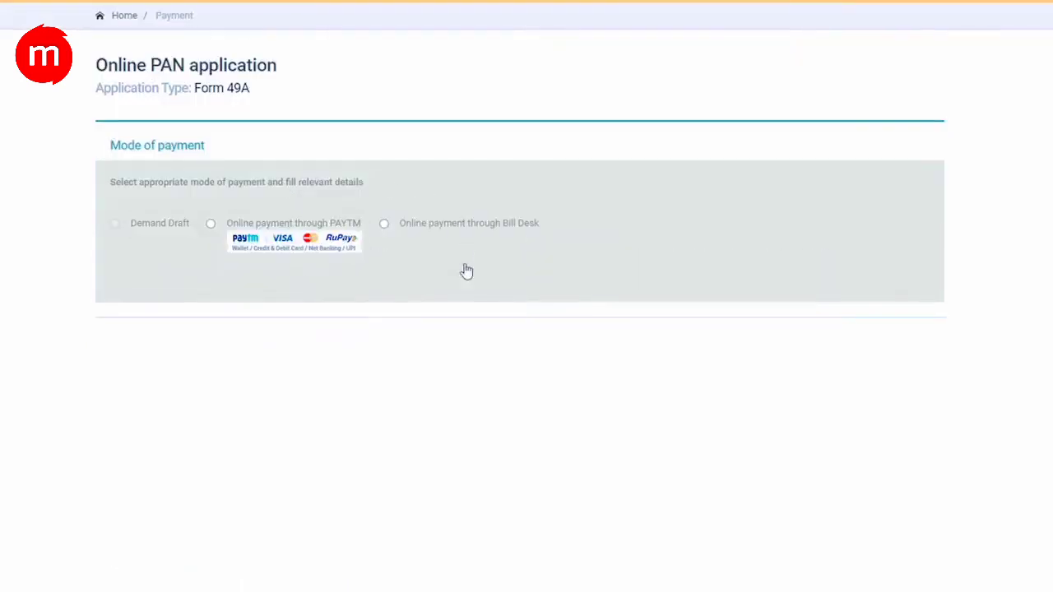
pyautogui.click(385, 224)
pyautogui.scroll(-4, 361, 421)
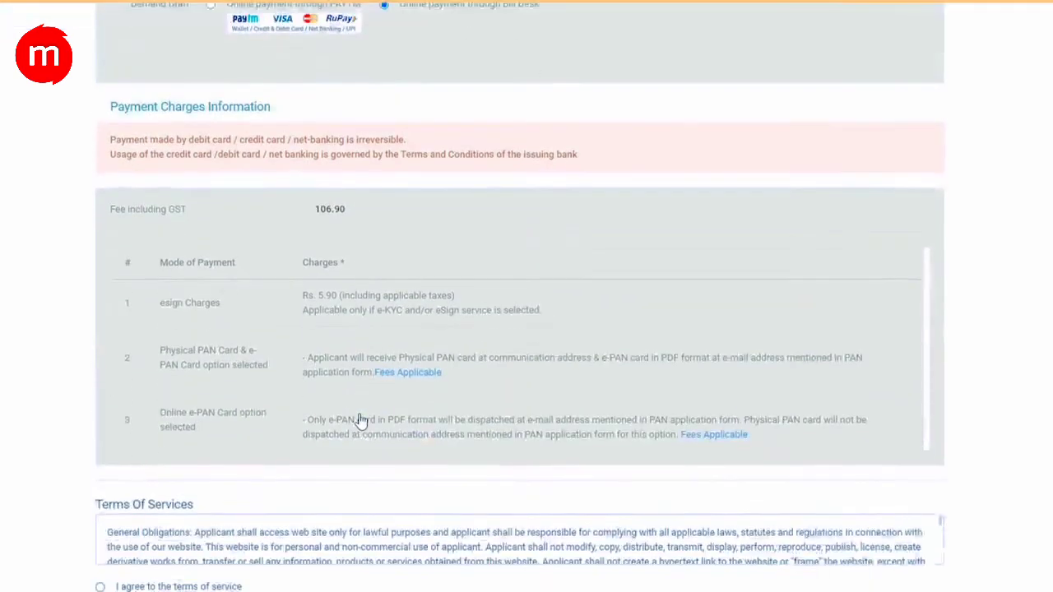
pyautogui.click(101, 530)
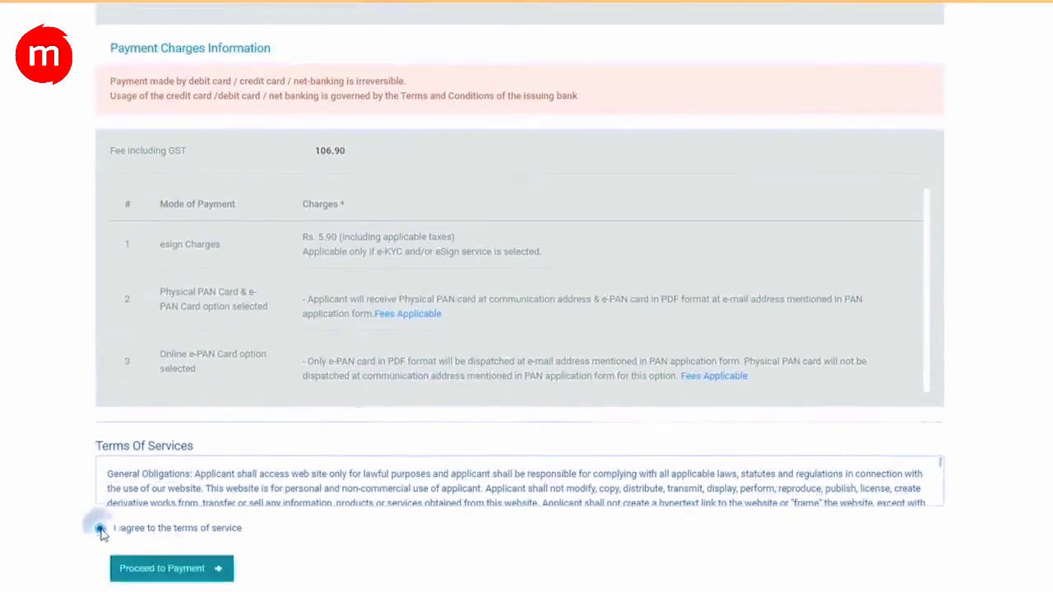
pyautogui.click(195, 576)
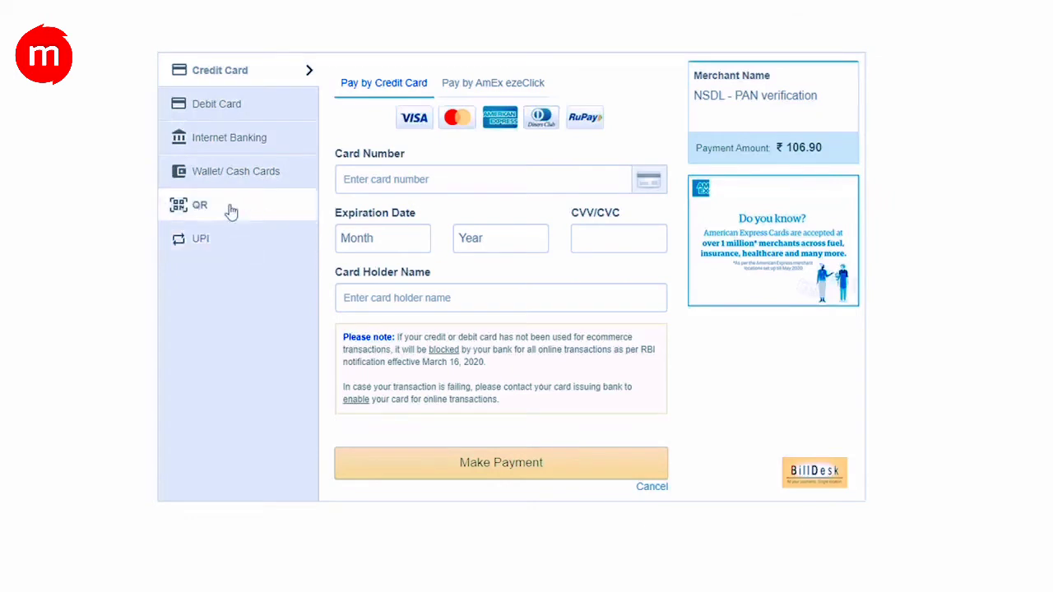
# Pay the 106.90 fee via BHIM UPI by scanning the QR code.
pyautogui.click(232, 211)
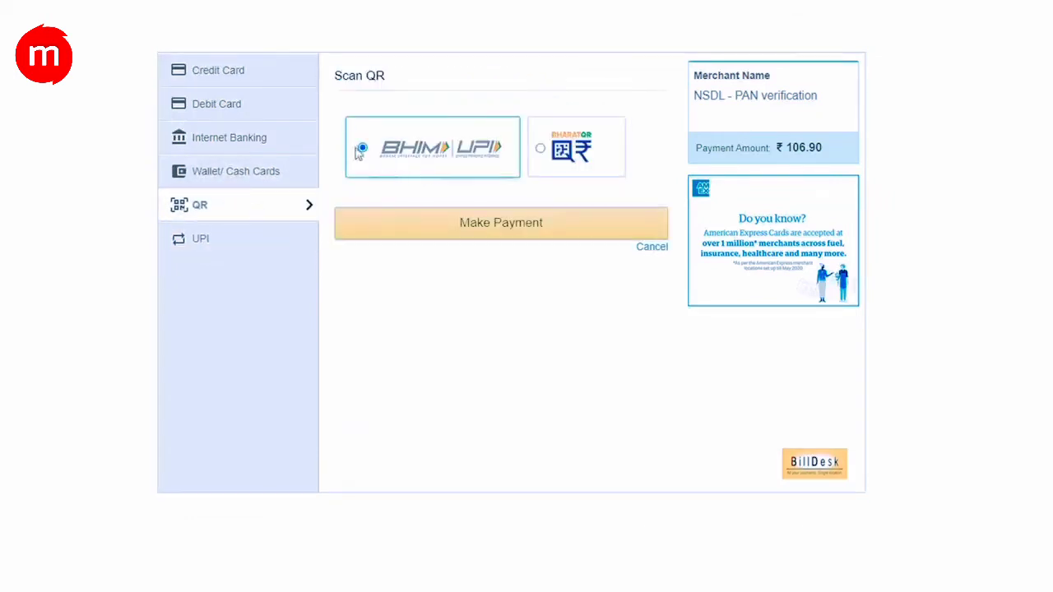
pyautogui.click(473, 231)
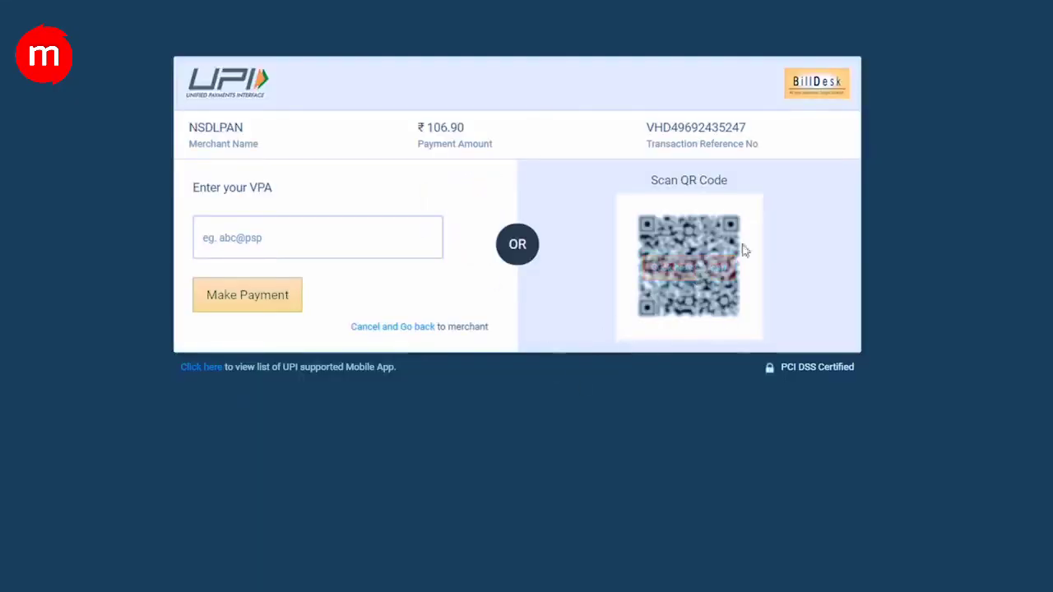
pyautogui.click(699, 268)
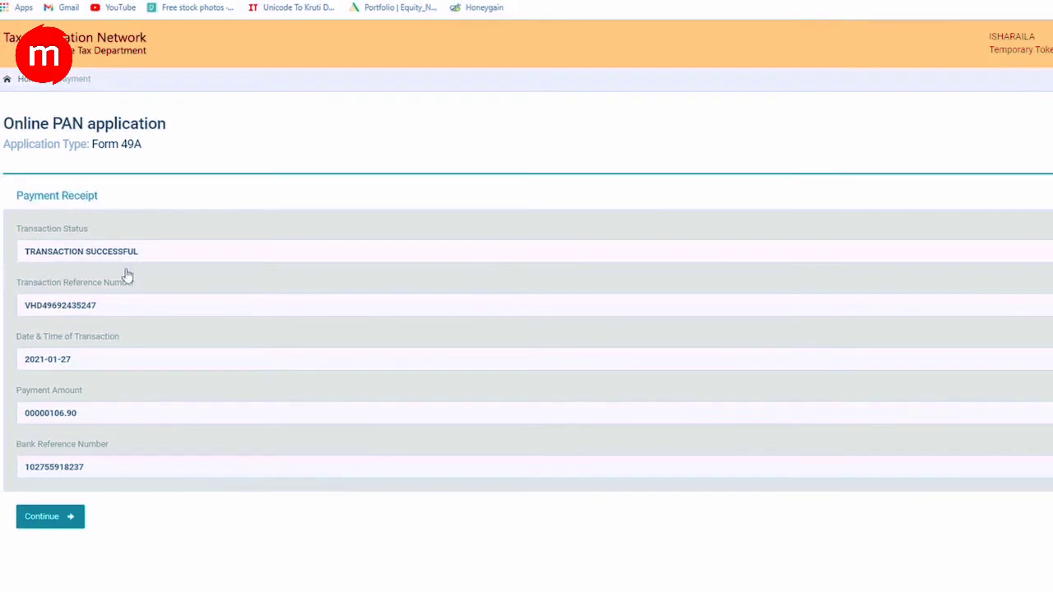
# Move on from the payment receipt and consent to Aadhaar-based authentication and eSign.
pyautogui.click(53, 518)
pyautogui.click(21, 419)
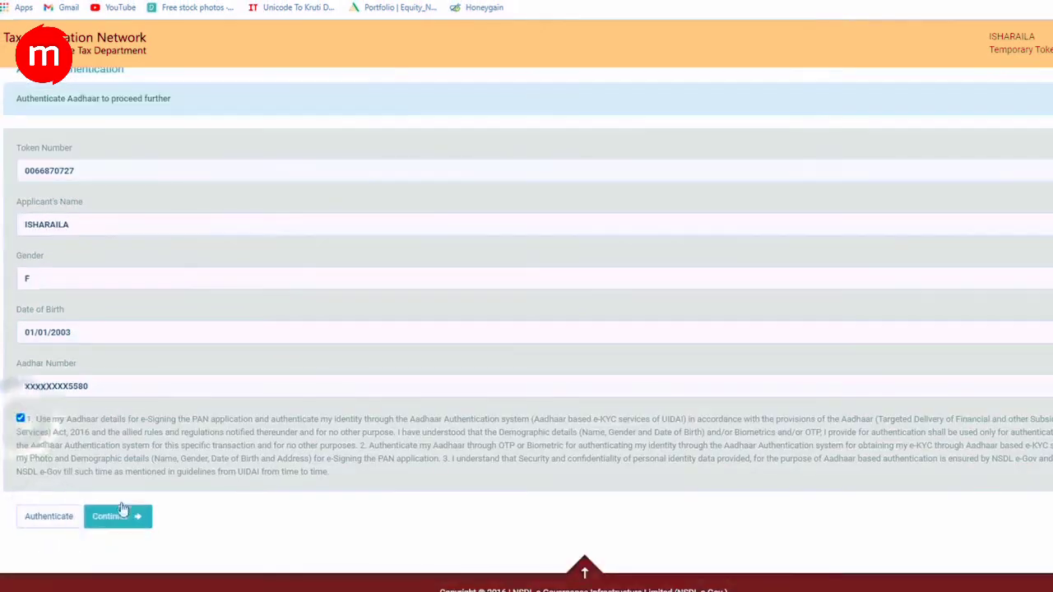
pyautogui.click(49, 517)
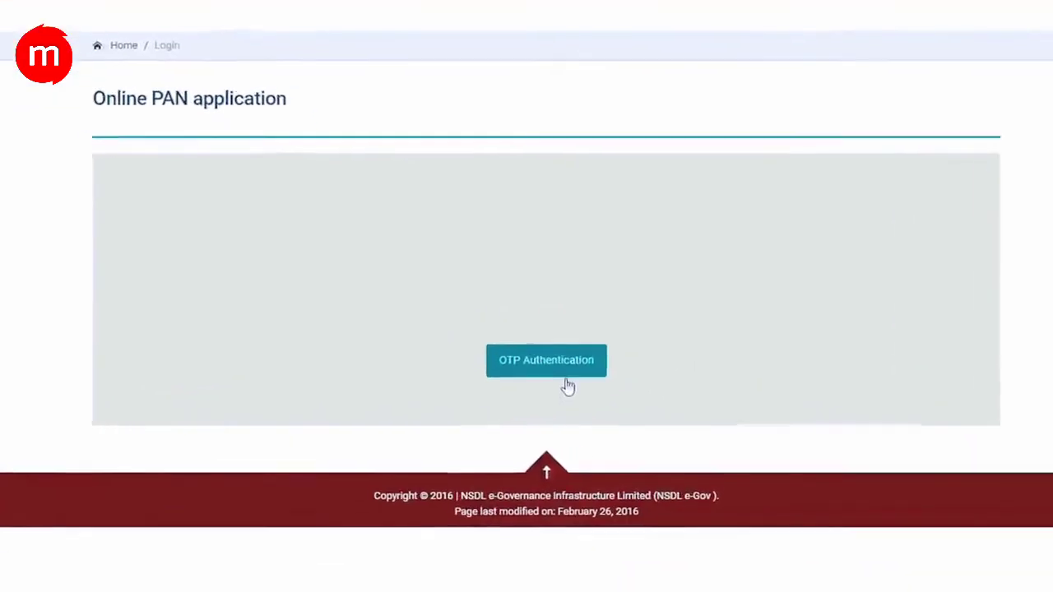
# Choose OTP authentication, then enter and submit the received one-time code.
pyautogui.click(551, 371)
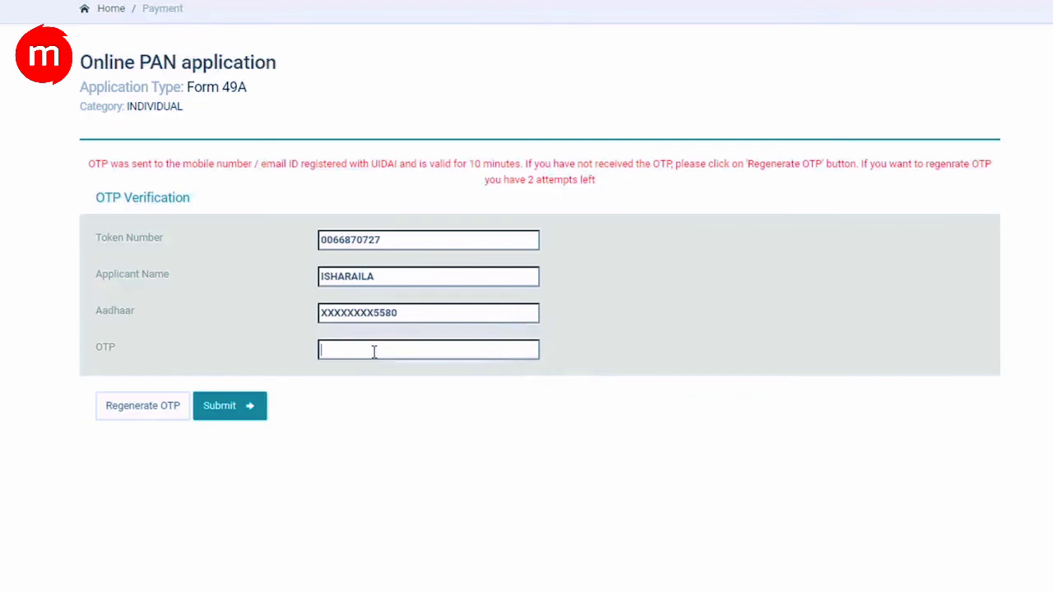
pyautogui.click(373, 351)
pyautogui.click(247, 412)
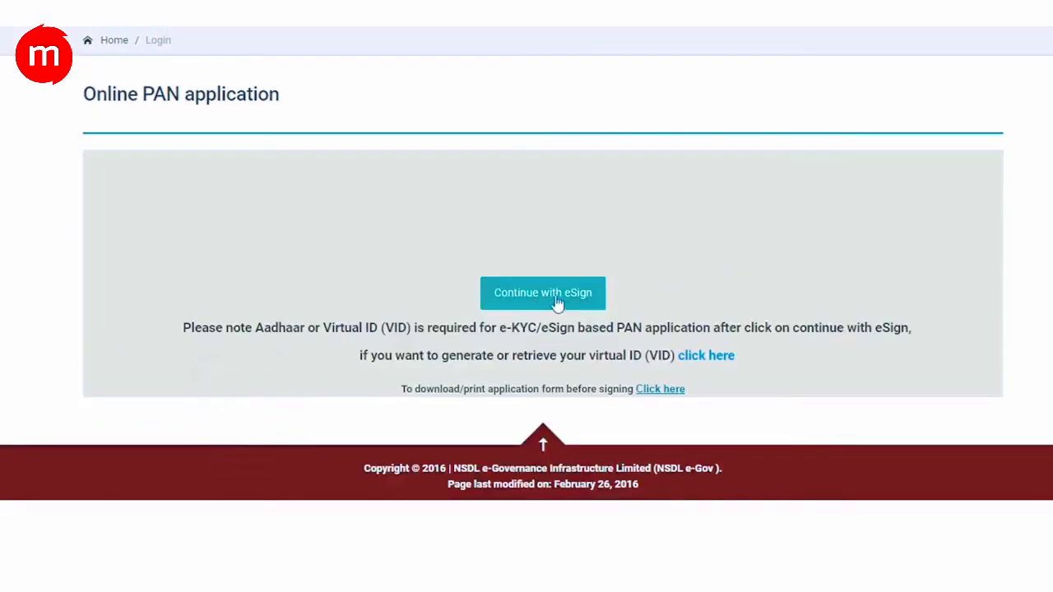
# eSign with Aadhaar by authorizing NSDL, entering the Aadhaar number and verifying the eSign one-time code.
pyautogui.click(546, 298)
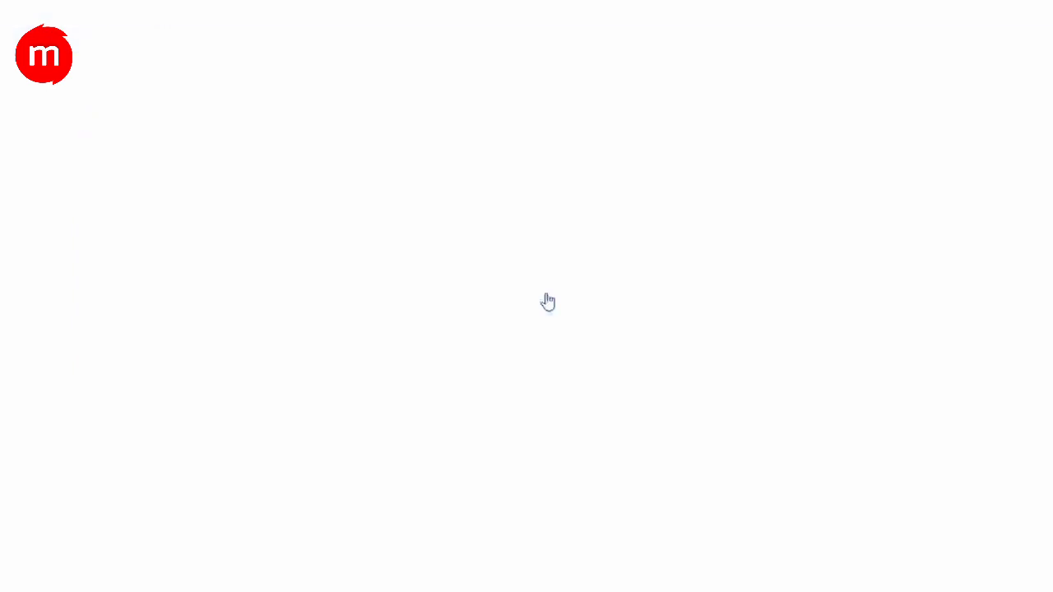
pyautogui.click(394, 258)
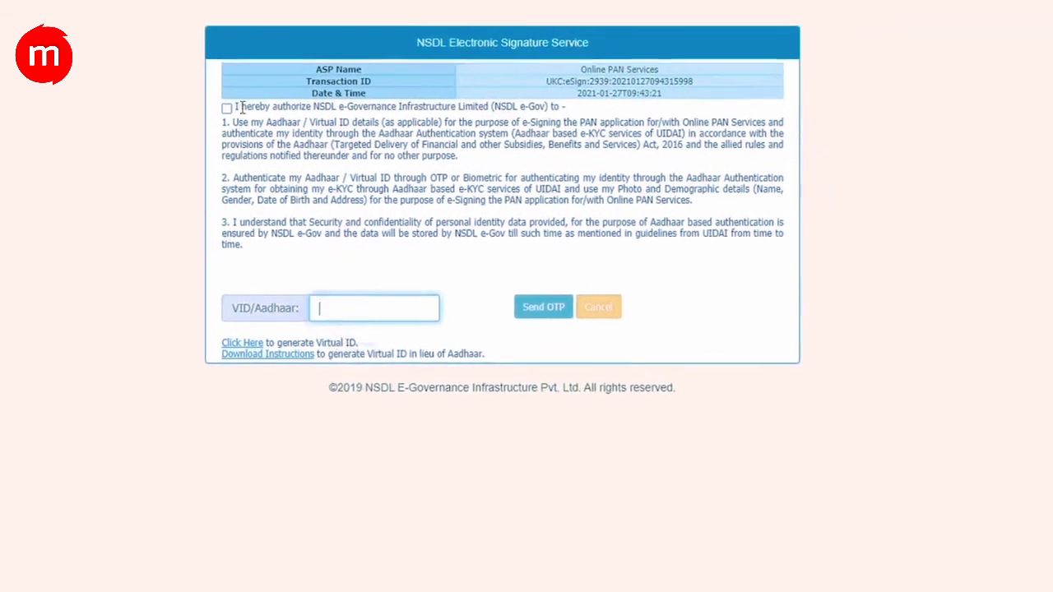
pyautogui.click(237, 94)
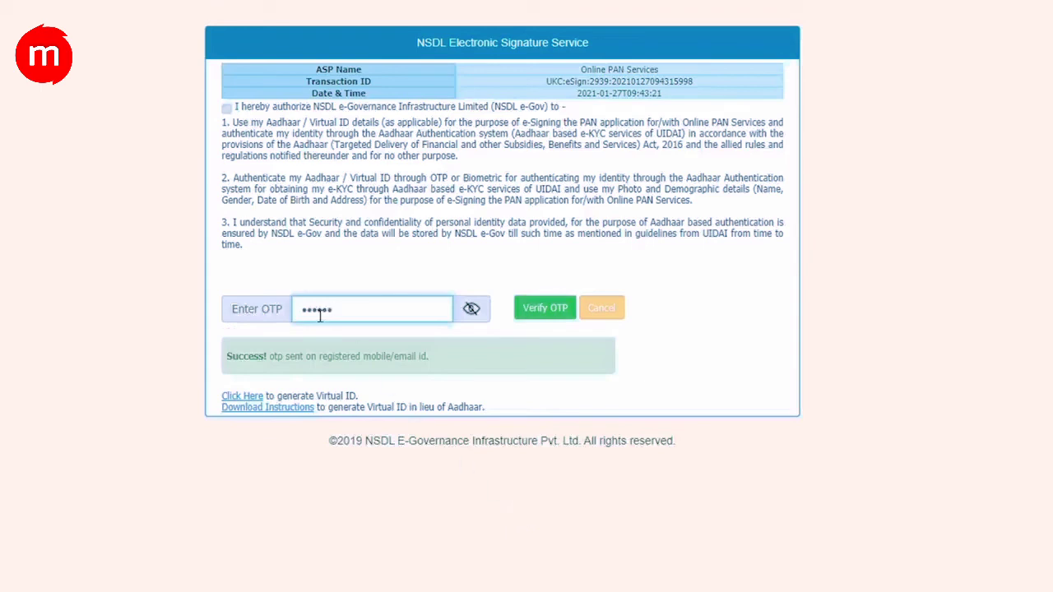
pyautogui.click(535, 312)
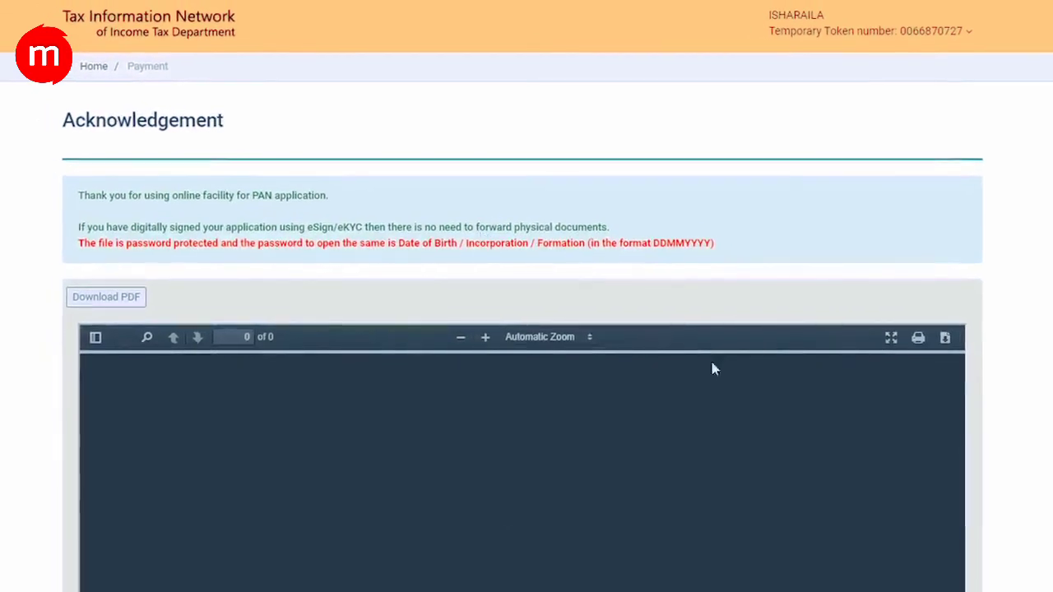
pyautogui.scroll(-5, 712, 367)
pyautogui.scroll(3, 650, 385)
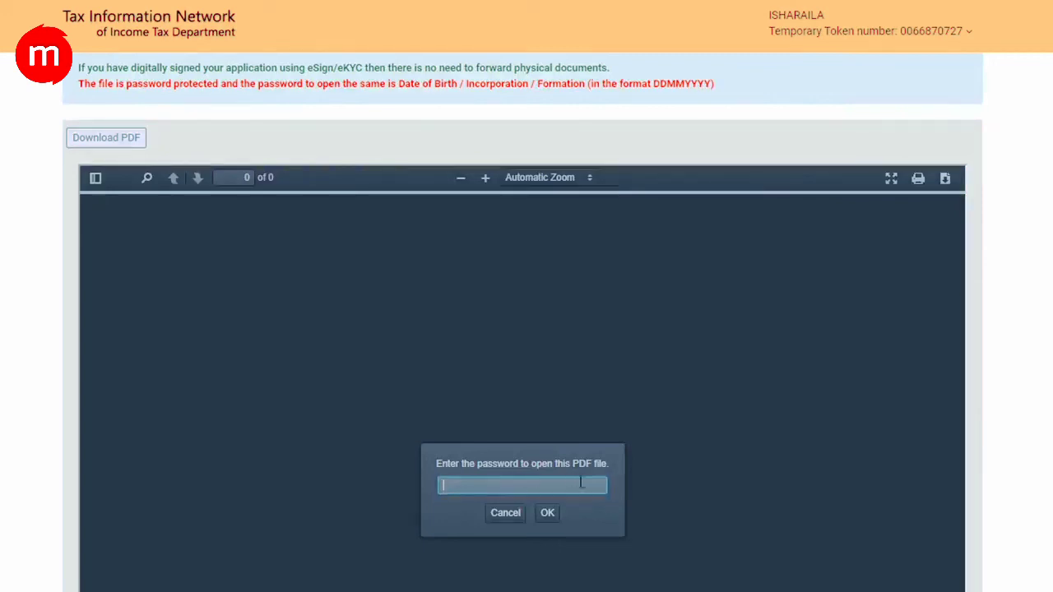
pyautogui.click(548, 513)
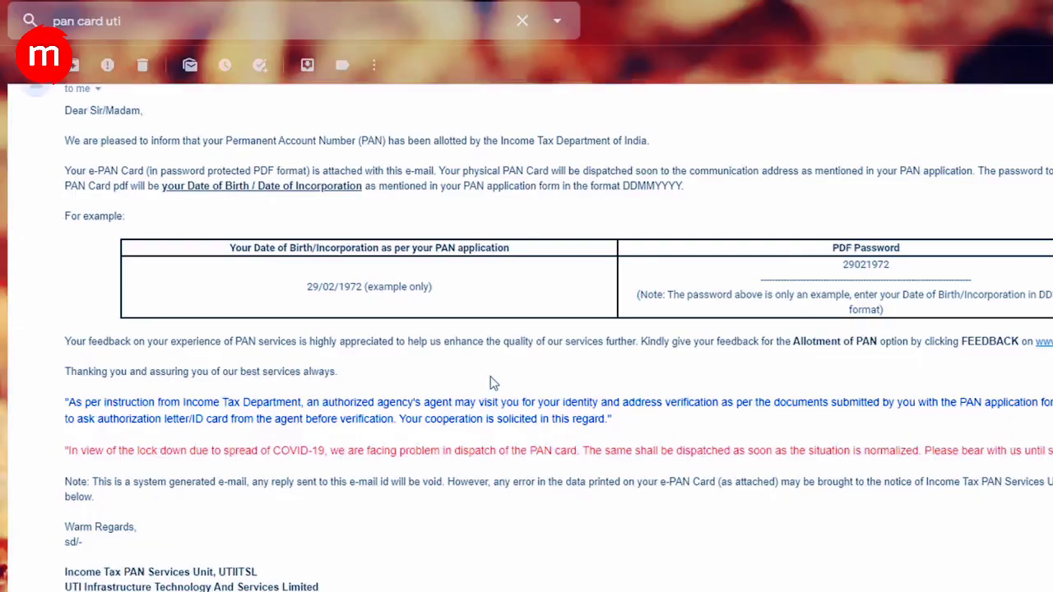
# Open the ePAN PDF attached to the allotment email and unlock it with the date-of-birth password.
pyautogui.scroll(-3, 589, 422)
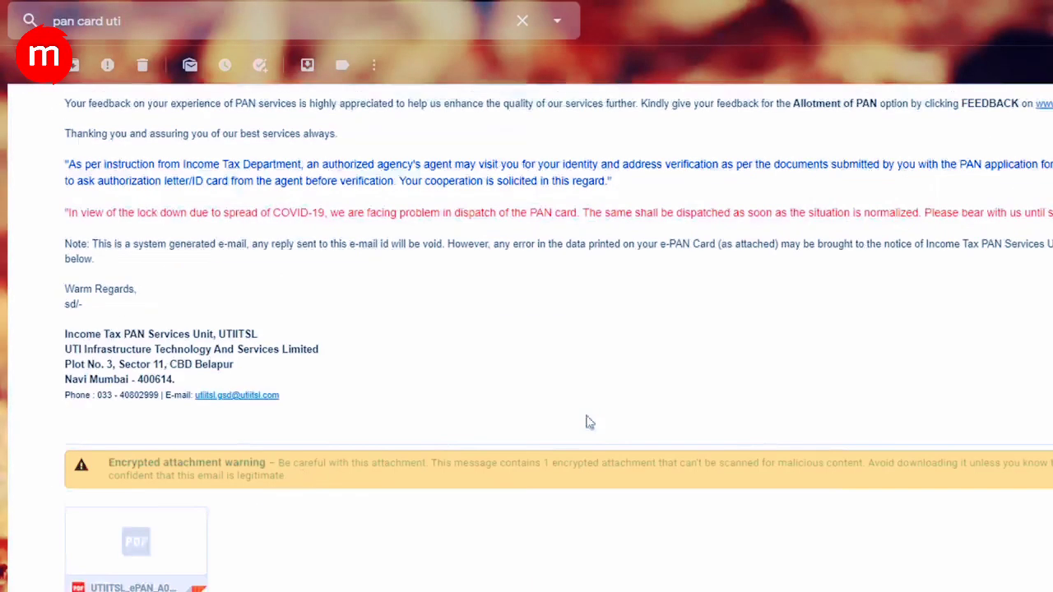
pyautogui.scroll(-2, 589, 422)
pyautogui.moveTo(114, 370)
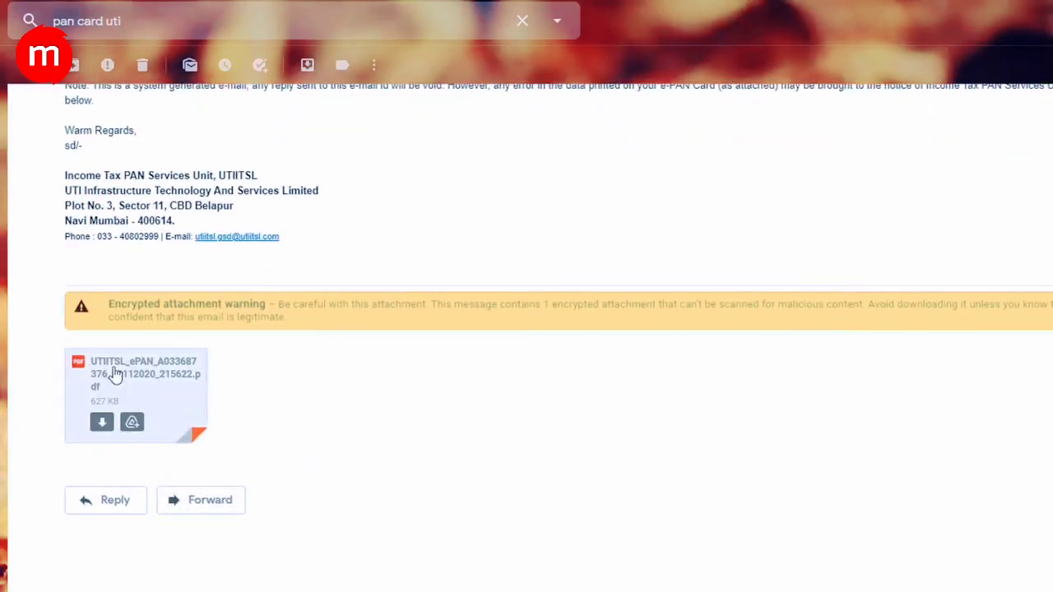
pyautogui.click(133, 382)
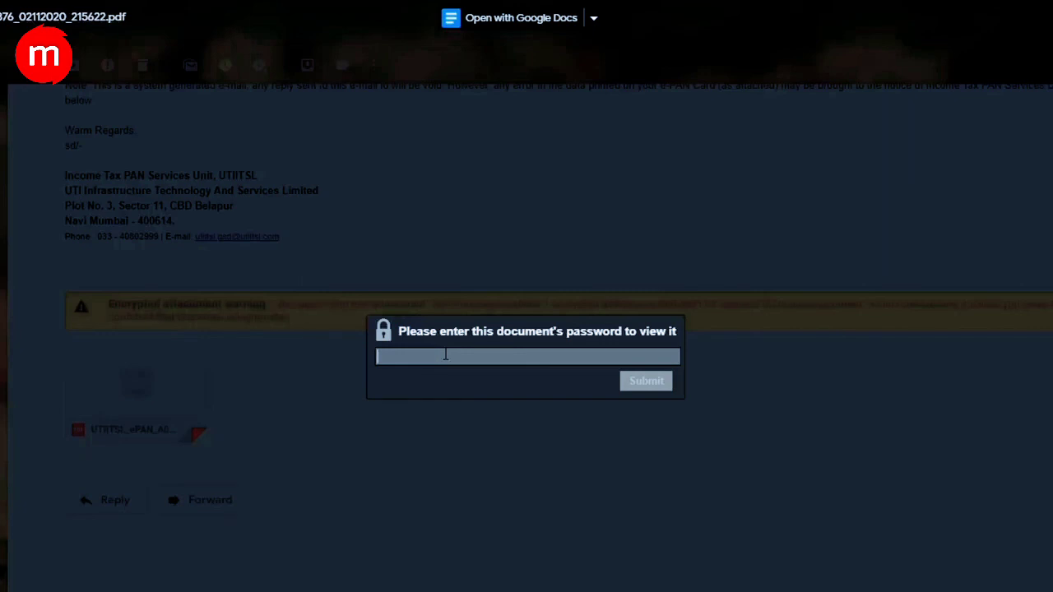
pyautogui.press('Return')
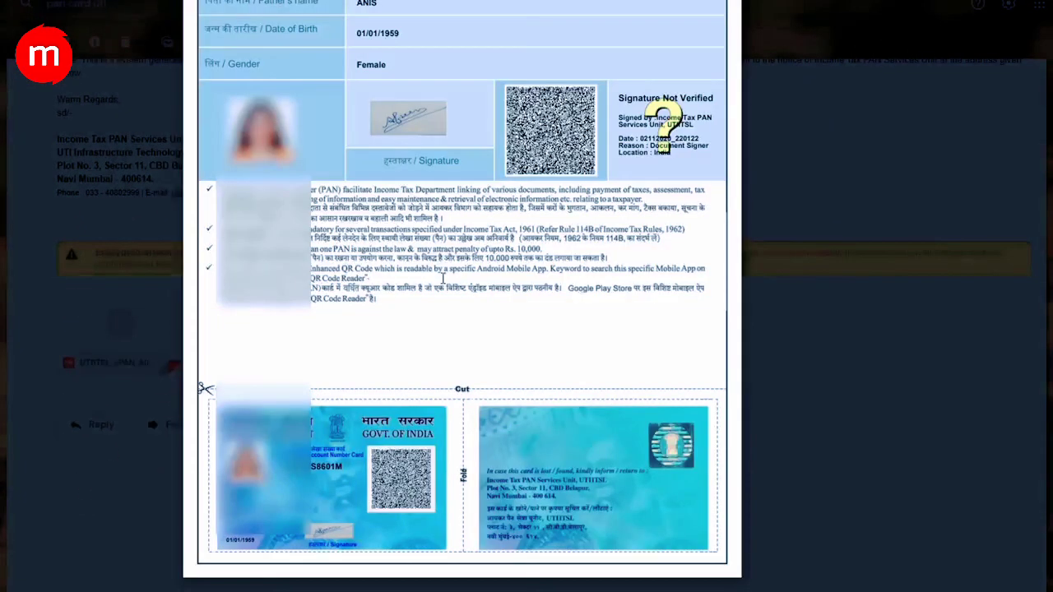